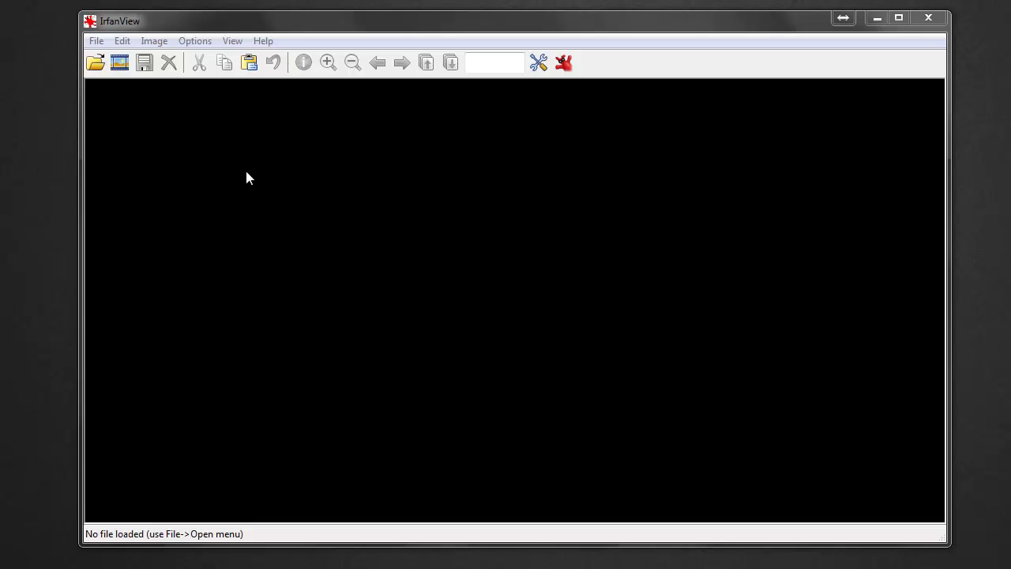
- Open IrfanView's File menu to reach the batch conversion command
left_click(96, 41)
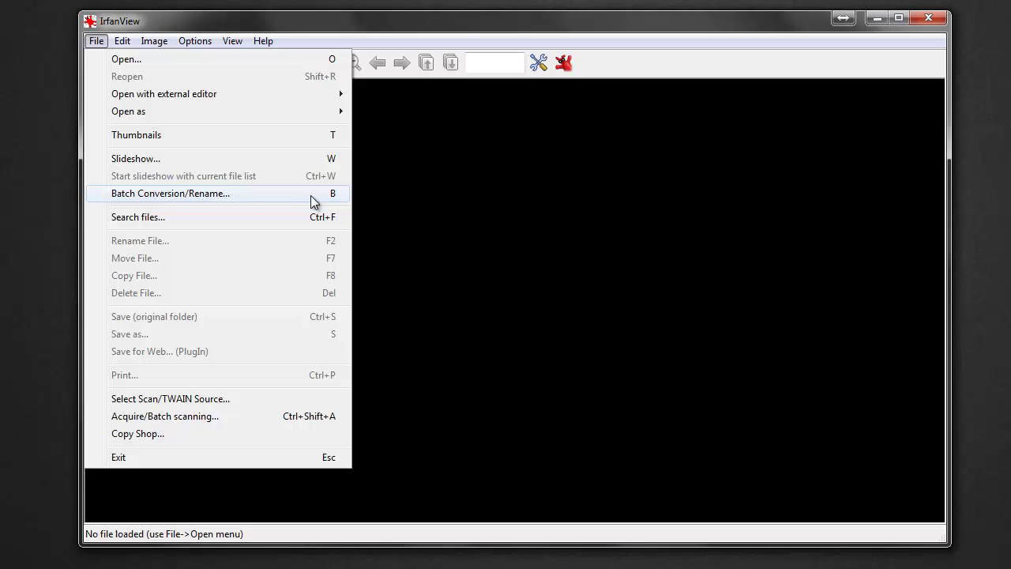
- Open Batch Conversion/Rename and shift its window slightly to the right
left_click(219, 194)
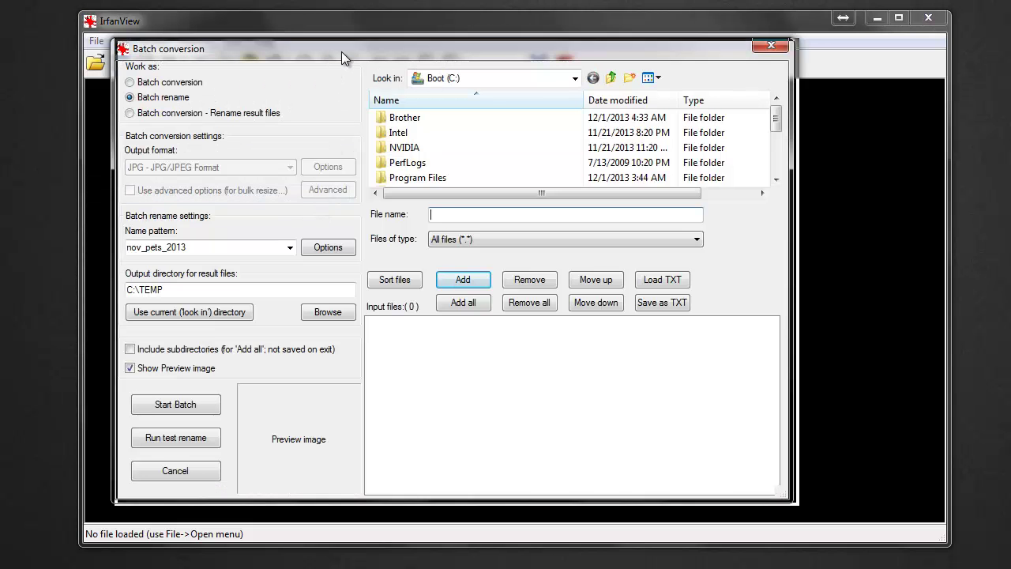
left_click_drag(341, 51, 389, 54)
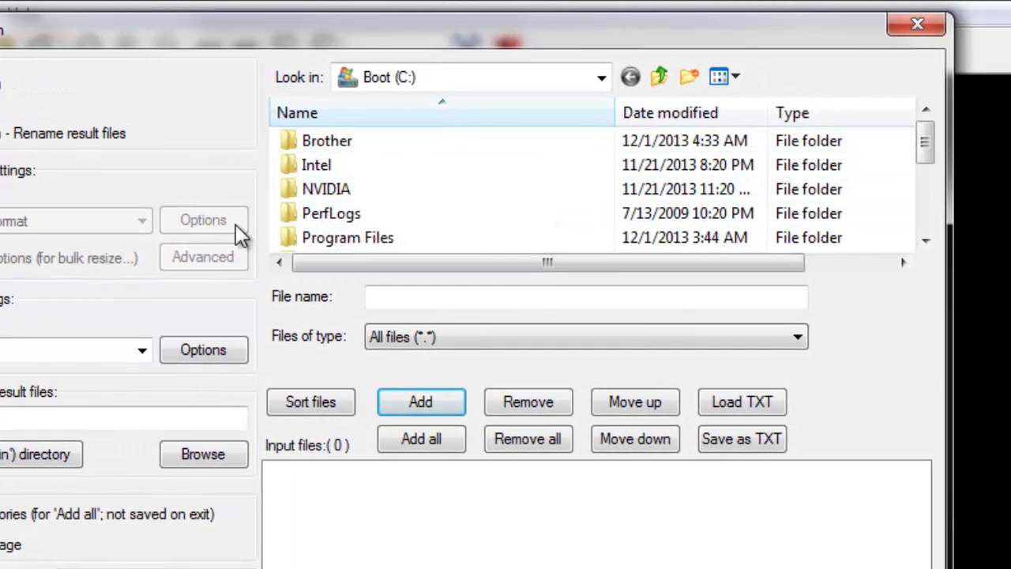
- Browse the batch file browser to F:\maad tek\irfanview\rename\images
left_click(602, 79)
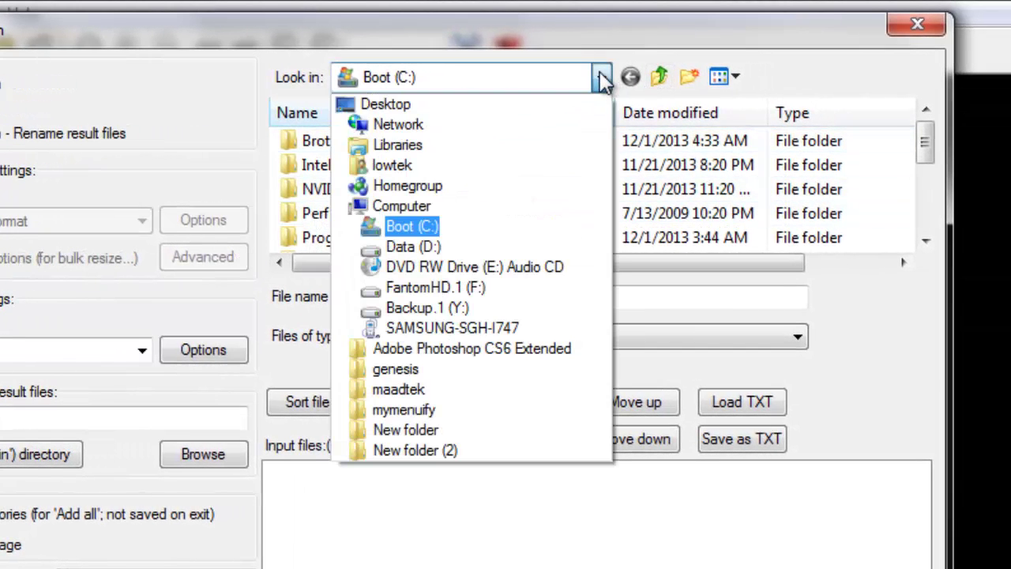
left_click(439, 288)
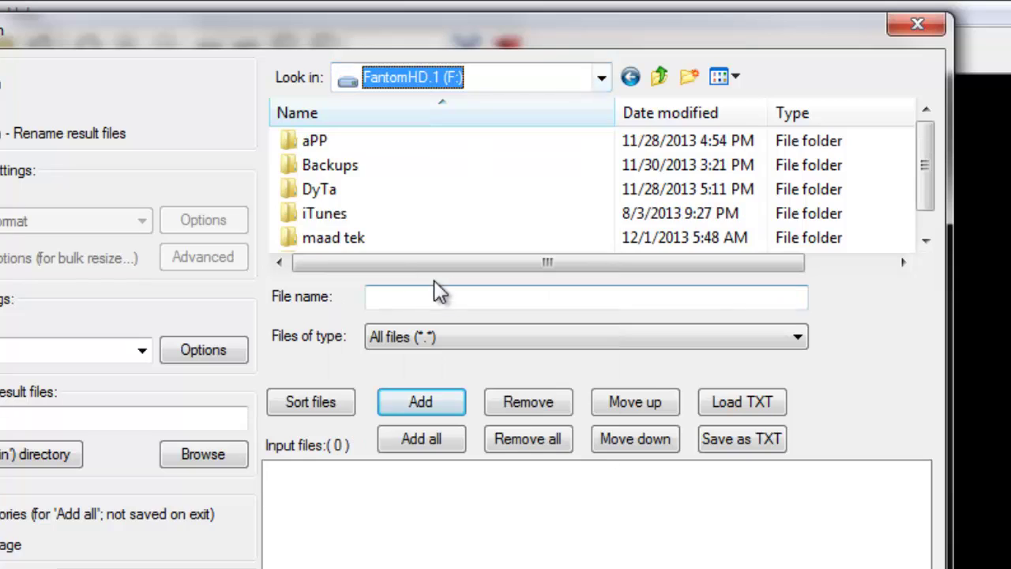
double_click(332, 236)
double_click(333, 138)
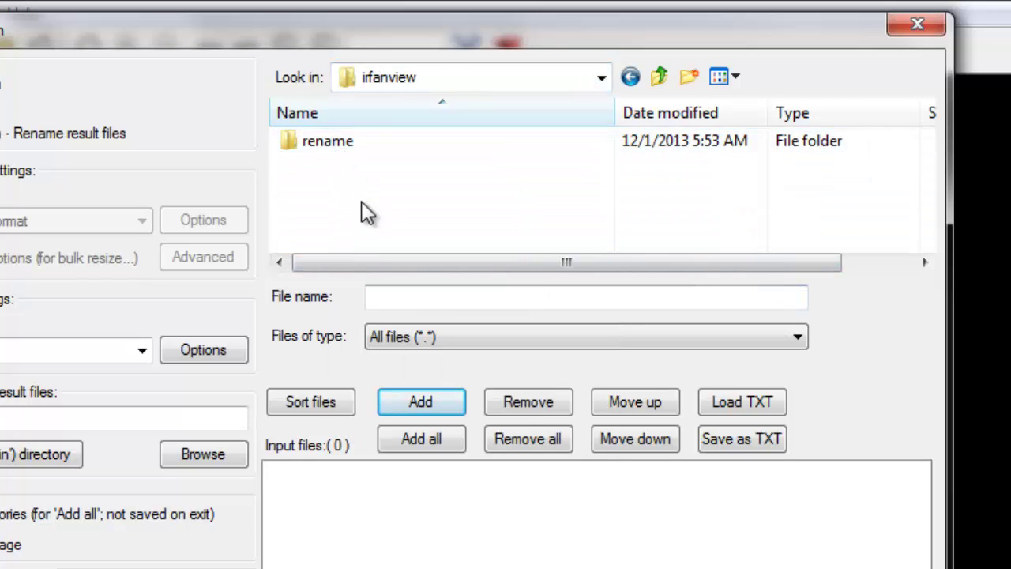
double_click(336, 142)
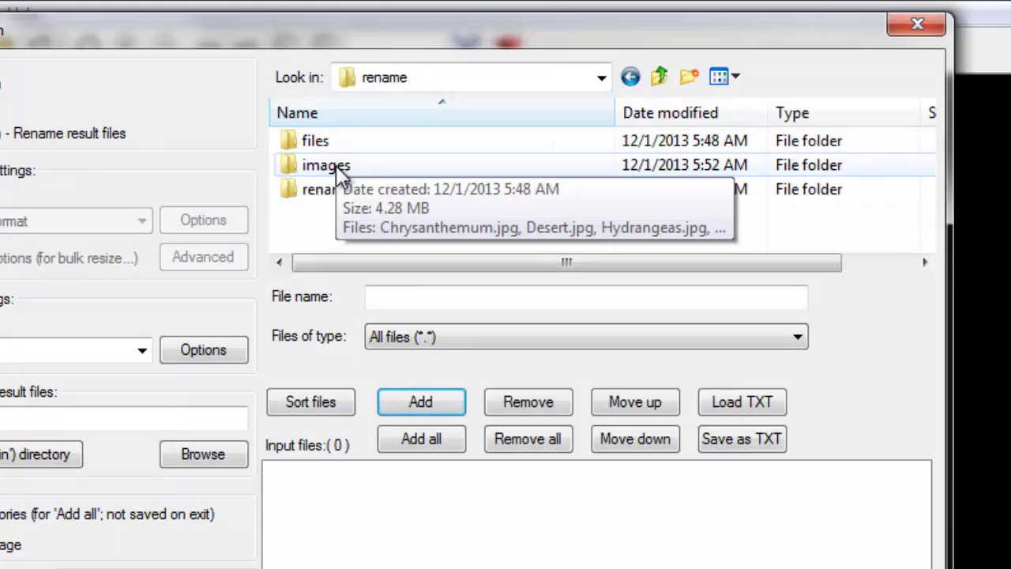
double_click(337, 169)
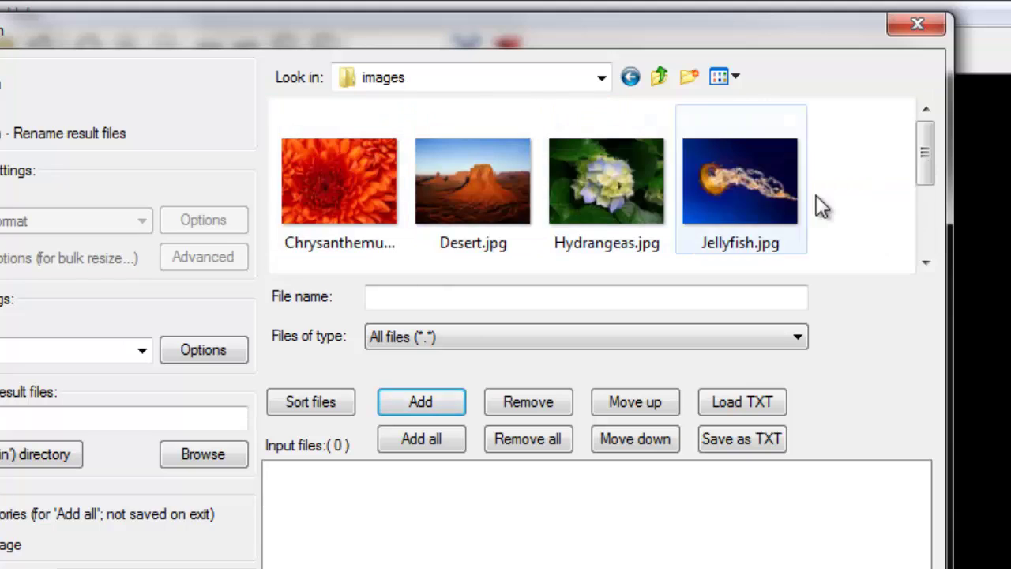
left_click_drag(925, 154, 925, 174)
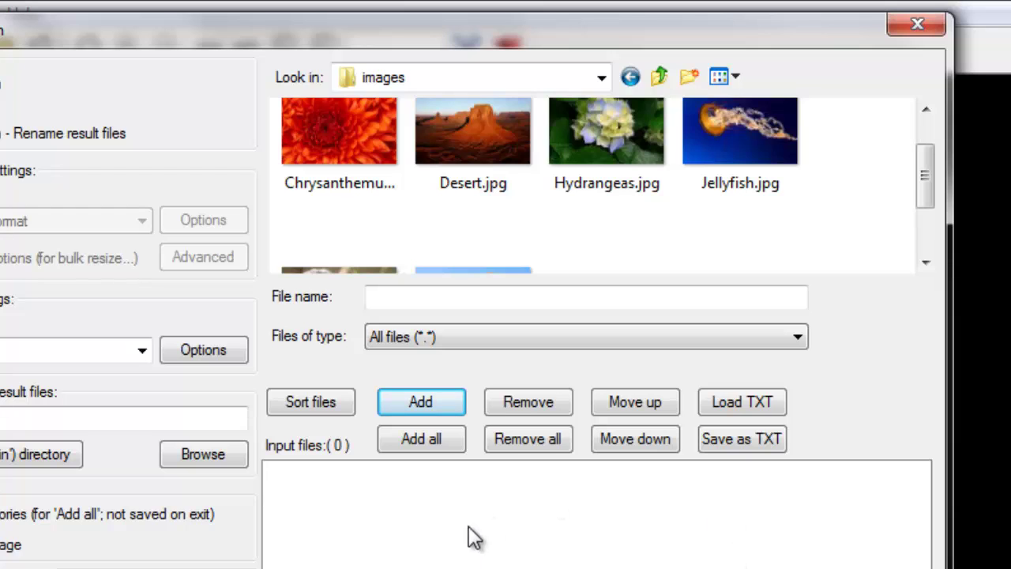
left_click(414, 439)
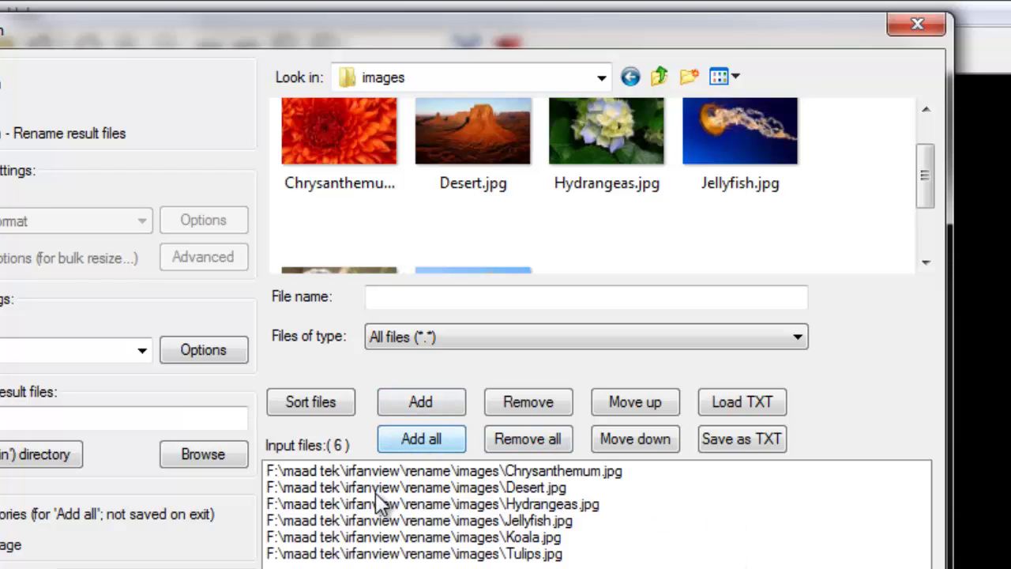
left_click(355, 473)
left_click(336, 553)
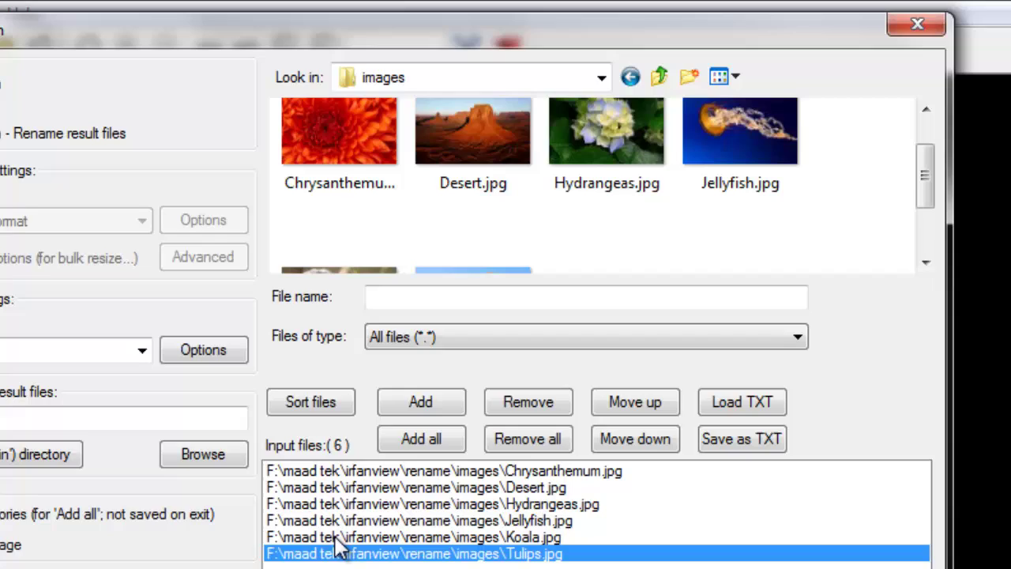
left_click(338, 522)
left_click(352, 504)
left_click(357, 474)
left_click(344, 540)
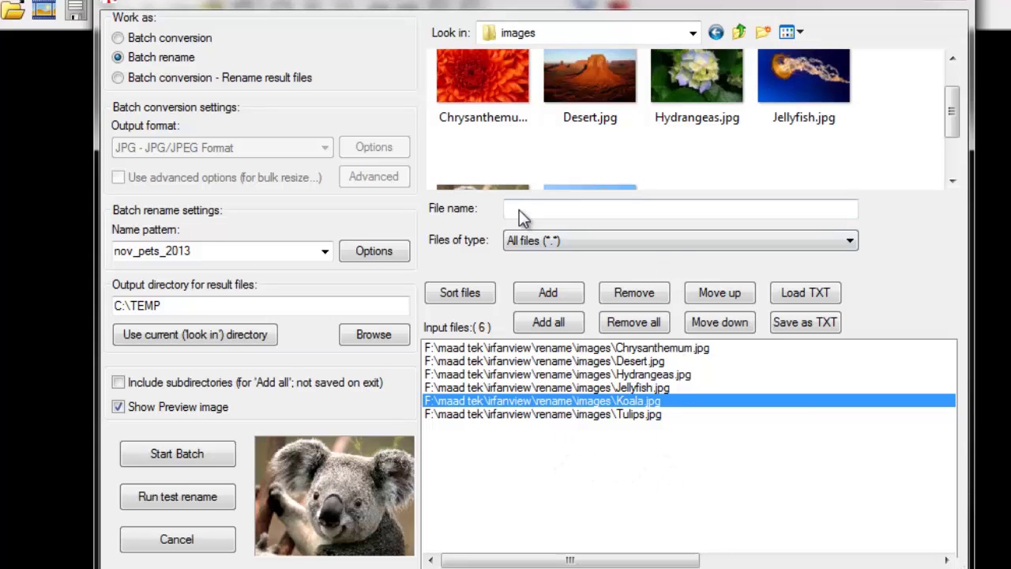
left_click_drag(190, 305, 90, 307)
left_click(195, 302)
left_click(213, 308)
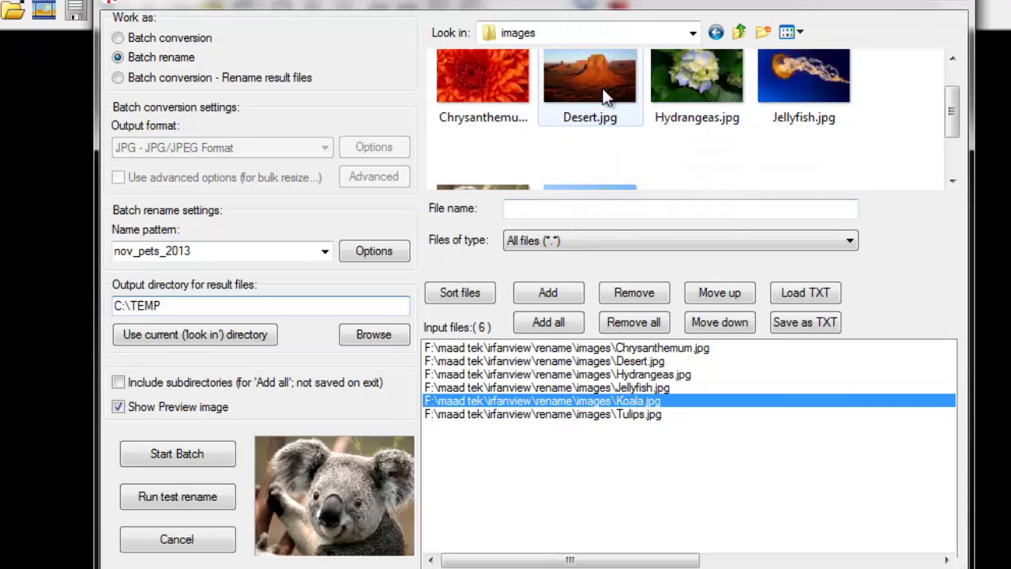
mouse_move(594, 106)
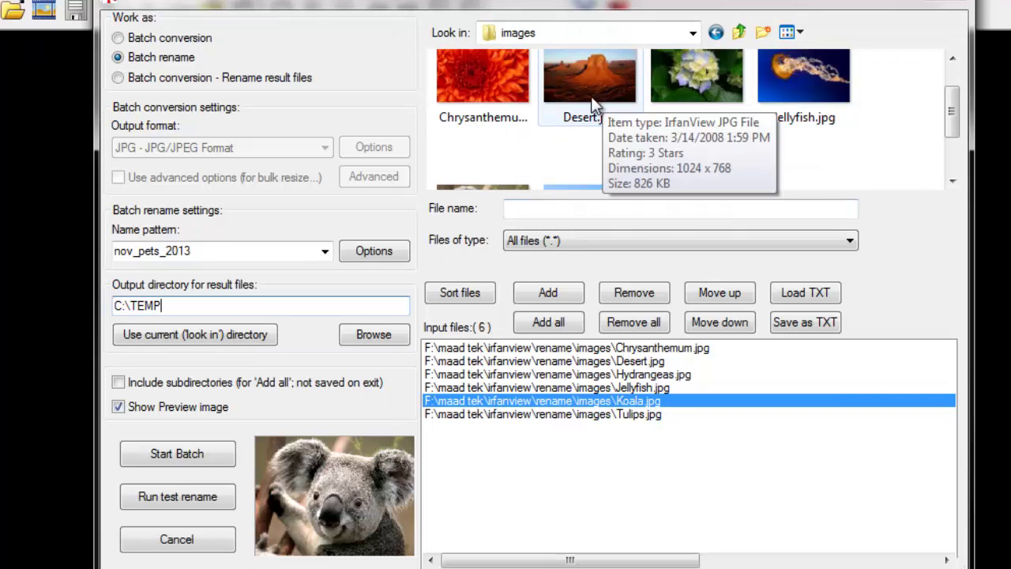
left_click(668, 417)
key("Home")
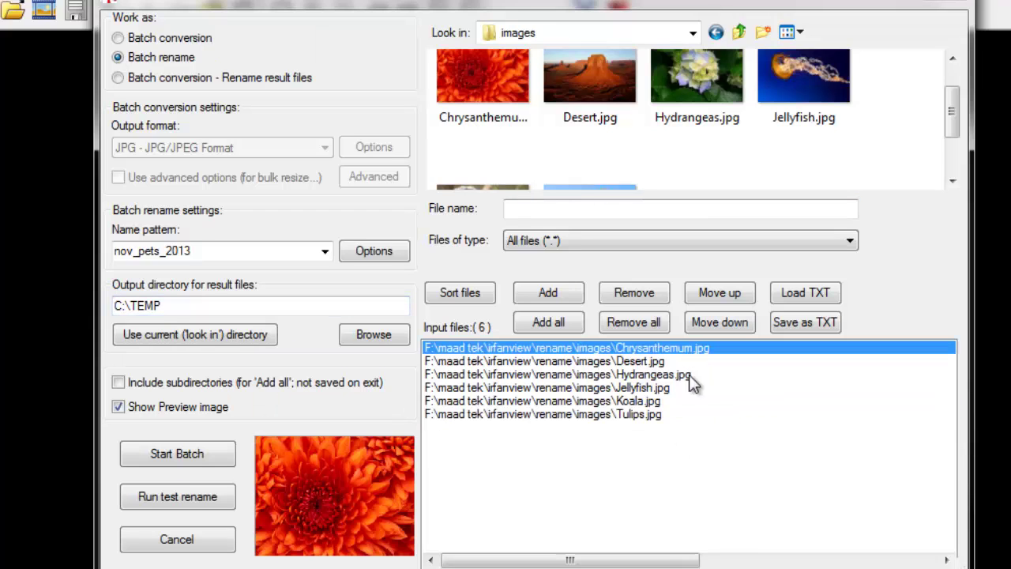
left_click(663, 414)
left_click(678, 388)
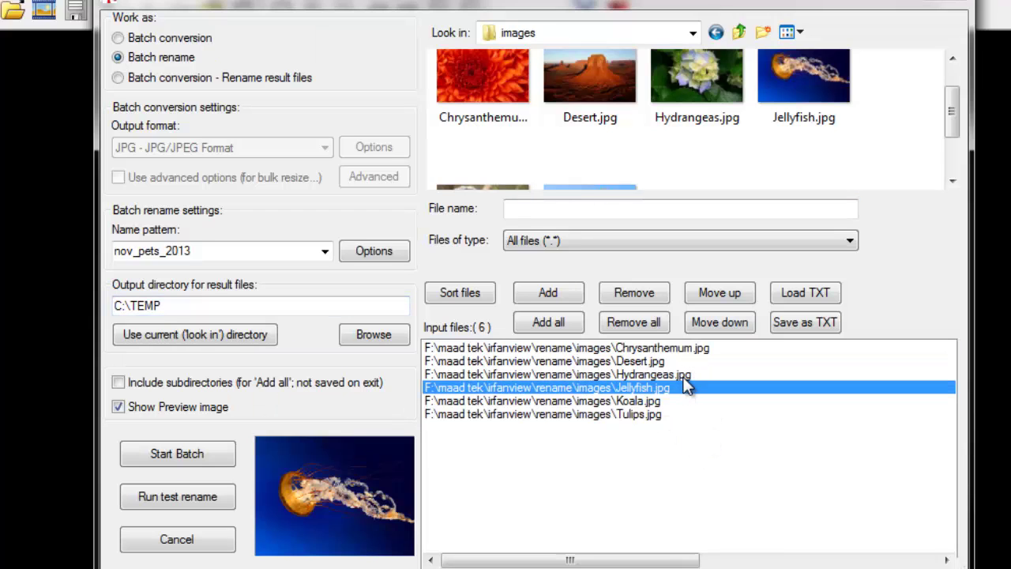
left_click(707, 378)
left_click(674, 411)
left_click(677, 399)
left_click(697, 387)
key("Home")
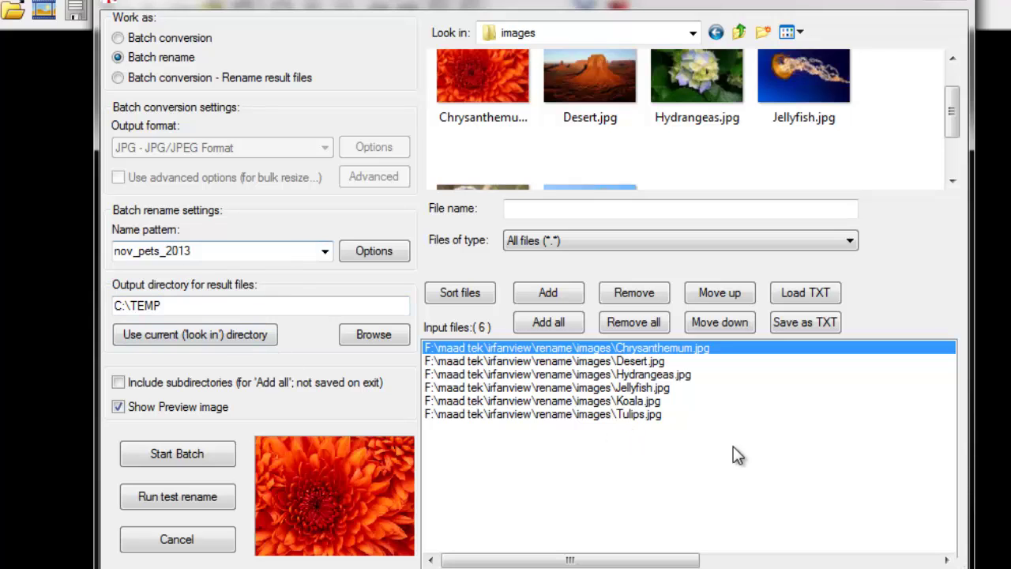
- Replace 'nov' with 'dec' so the name pattern reads dec_pets_2013
left_click(210, 248)
left_click_drag(241, 251, 87, 251)
left_click(271, 251)
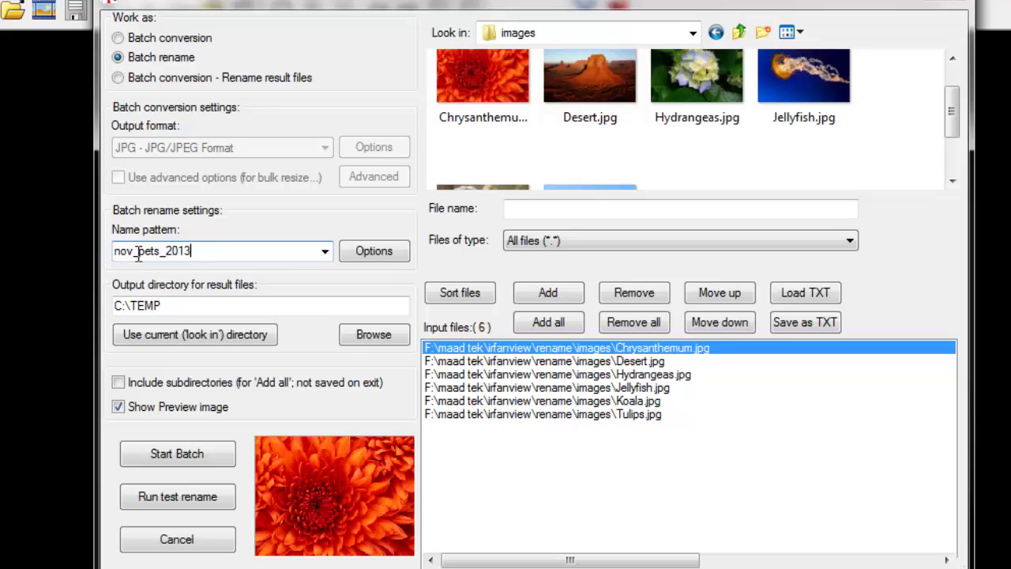
left_click_drag(138, 250, 70, 250)
type("dec")
left_click_drag(207, 253, 79, 251)
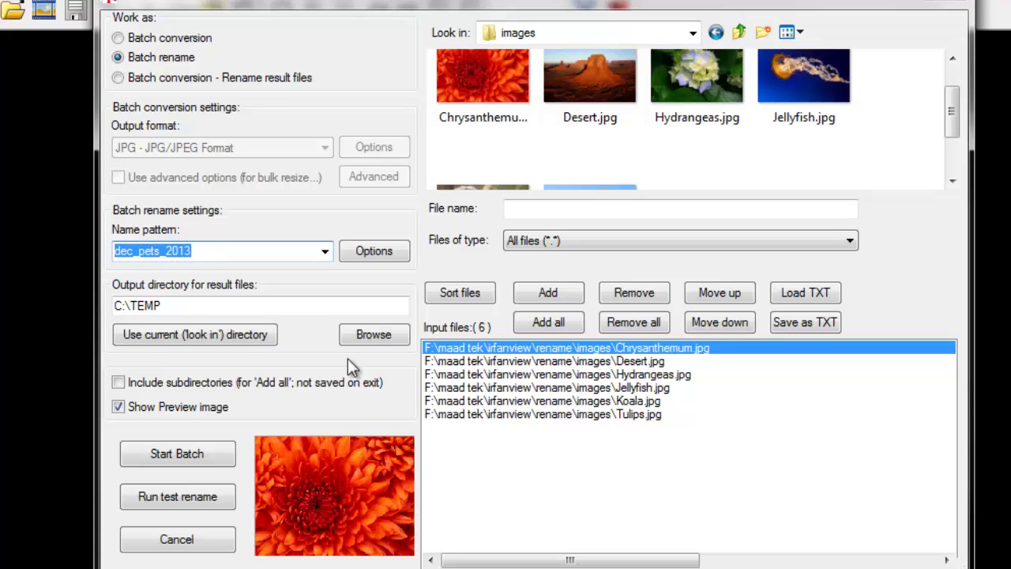
left_click(134, 251)
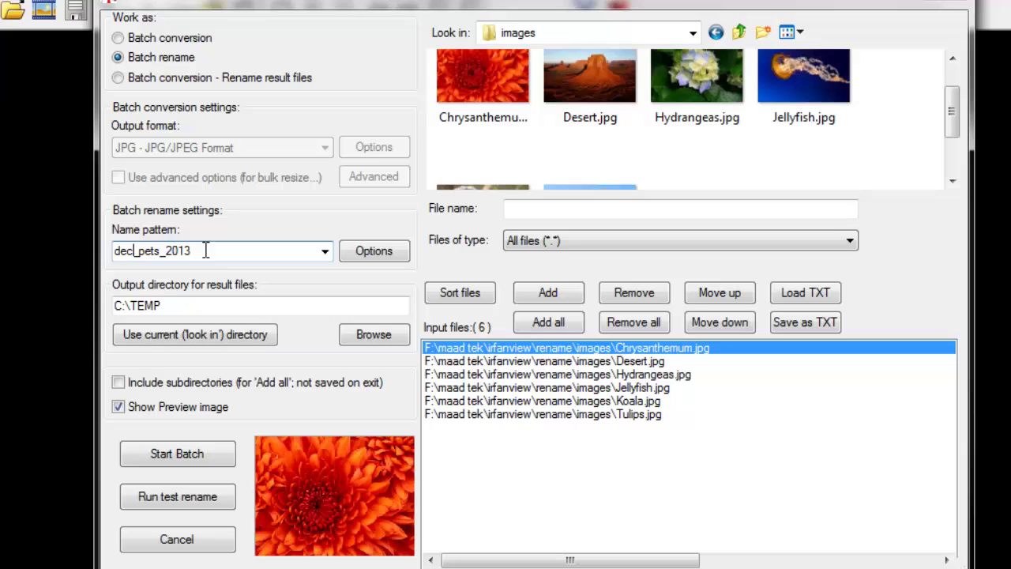
left_click_drag(206, 251, 68, 251)
left_click(238, 252)
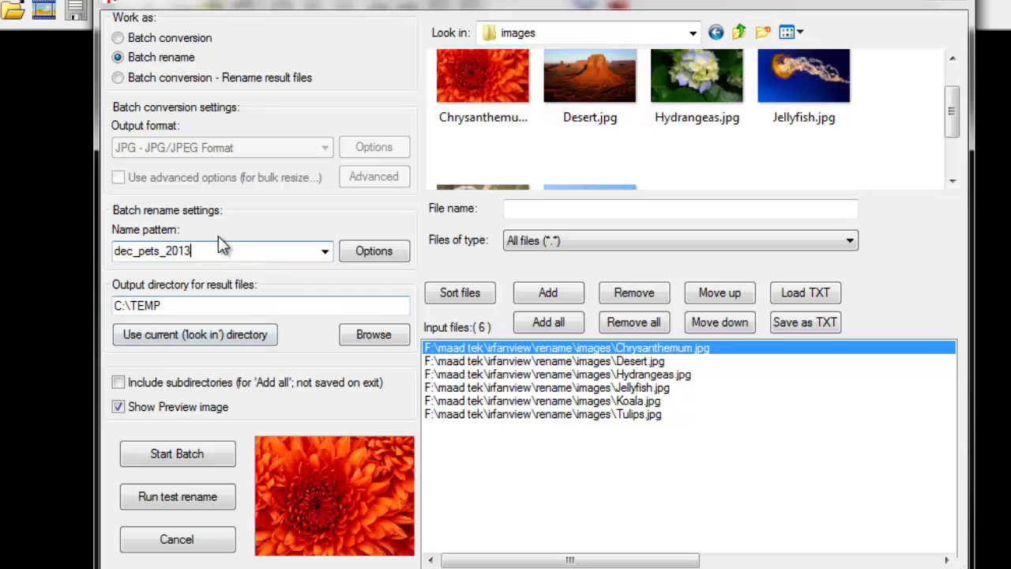
left_click_drag(204, 250, 75, 251)
left_click(255, 251)
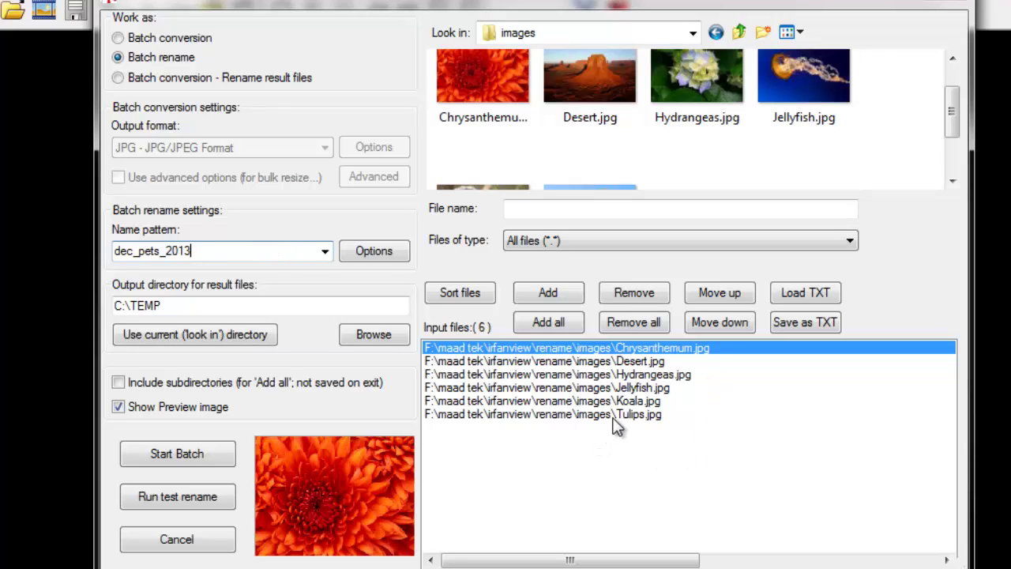
- Move Koala.jpg to third place in the input list, right after Desert.jpg
left_click(645, 389)
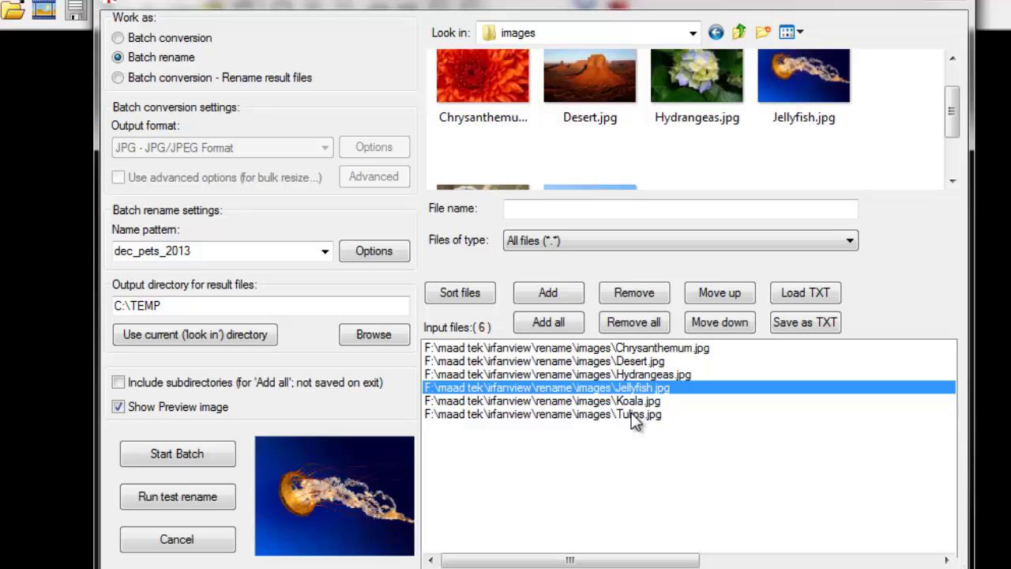
left_click(632, 412)
left_click(639, 400)
left_click(731, 291)
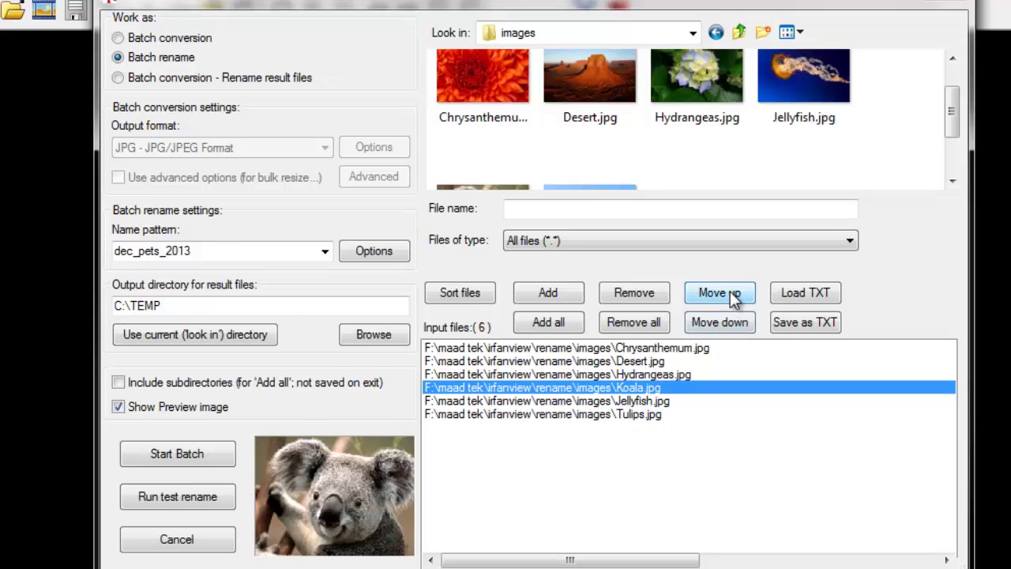
left_click(730, 290)
left_click(730, 291)
left_click(716, 321)
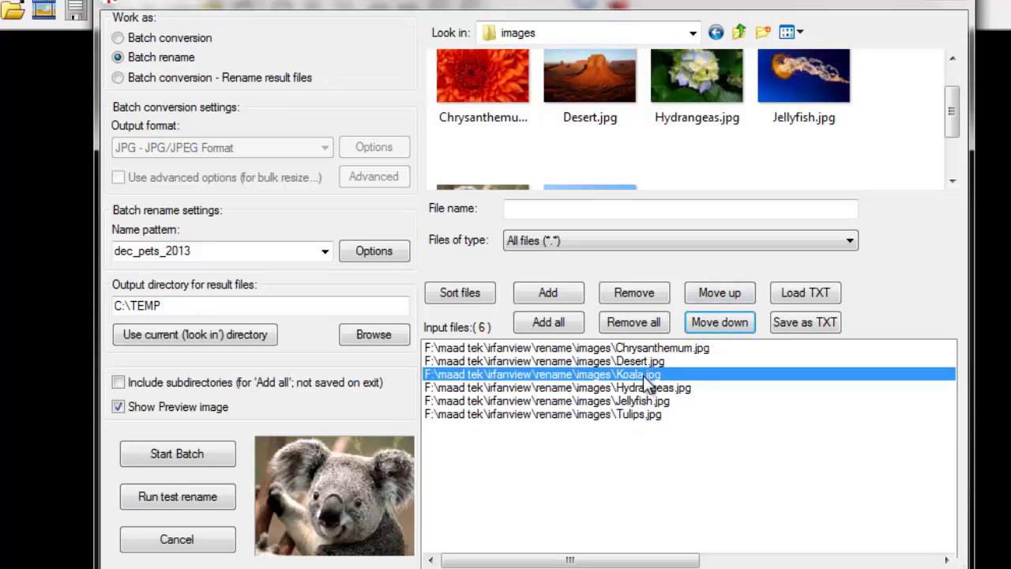
left_click(209, 250)
left_click(209, 249)
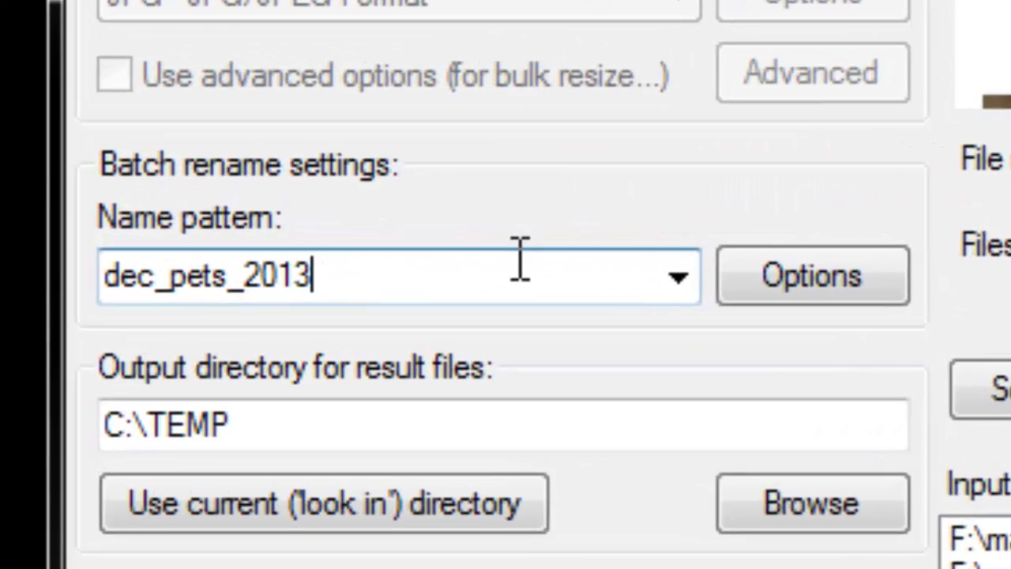
type("####")
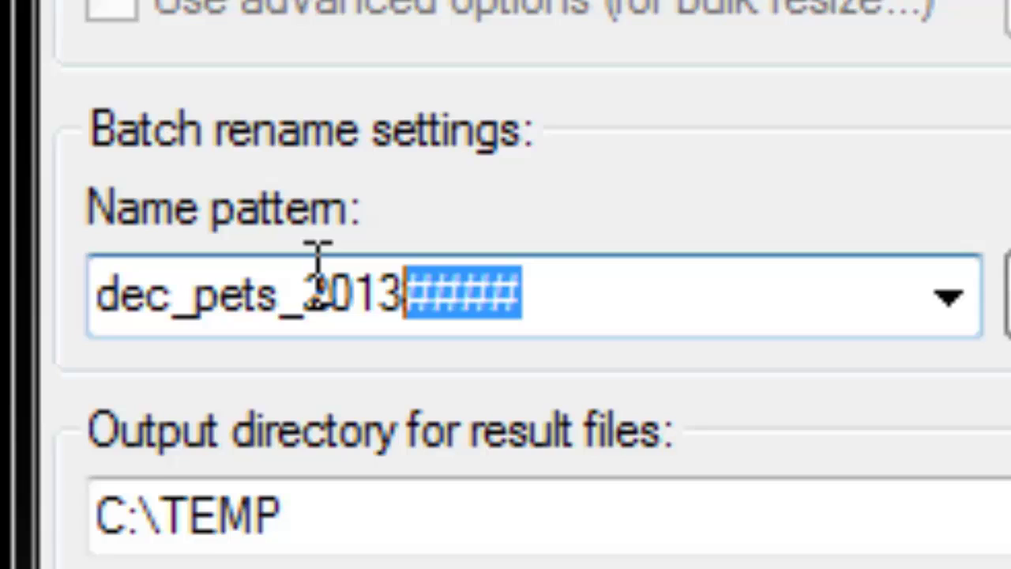
left_click(595, 299)
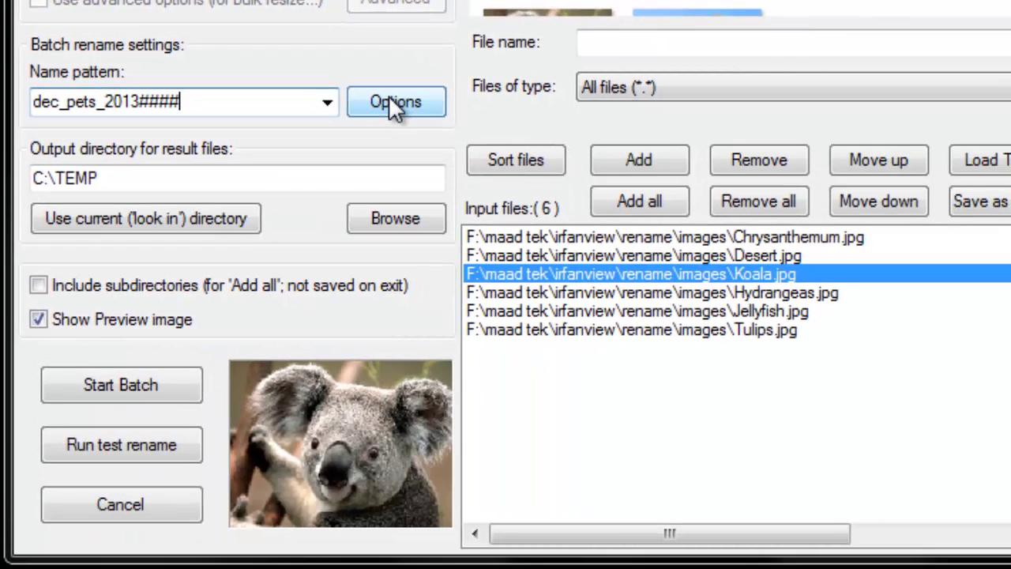
- Open the batch rename options and review the counter start, increment and dec_pets_2013#### pattern
left_click(391, 106)
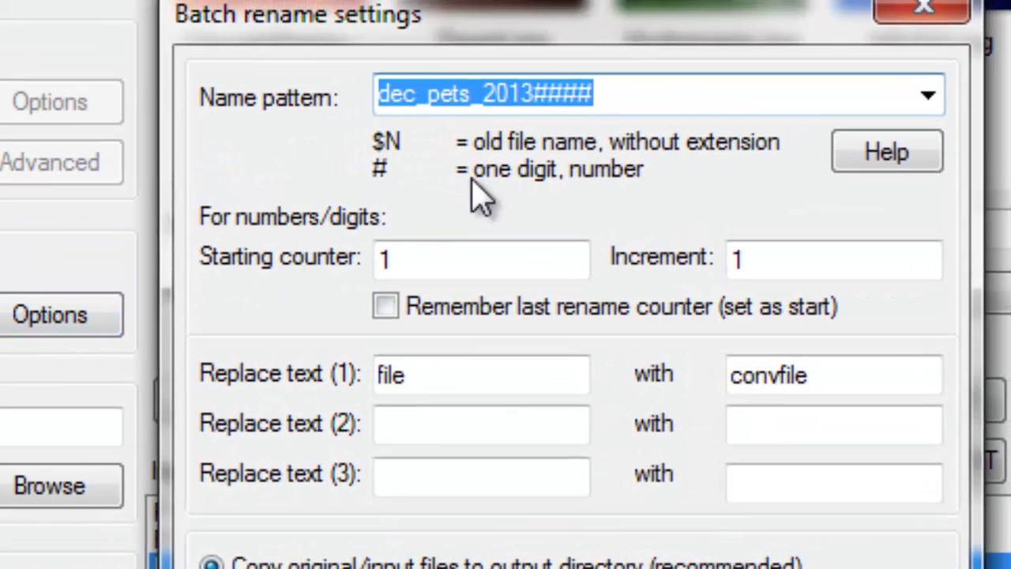
left_click(607, 93)
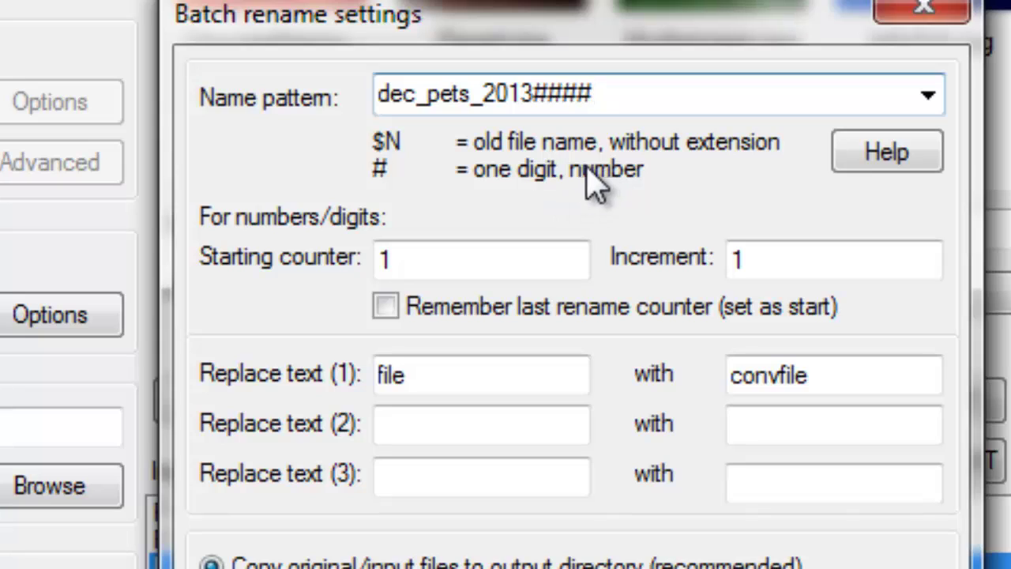
double_click(440, 259)
left_click(513, 258)
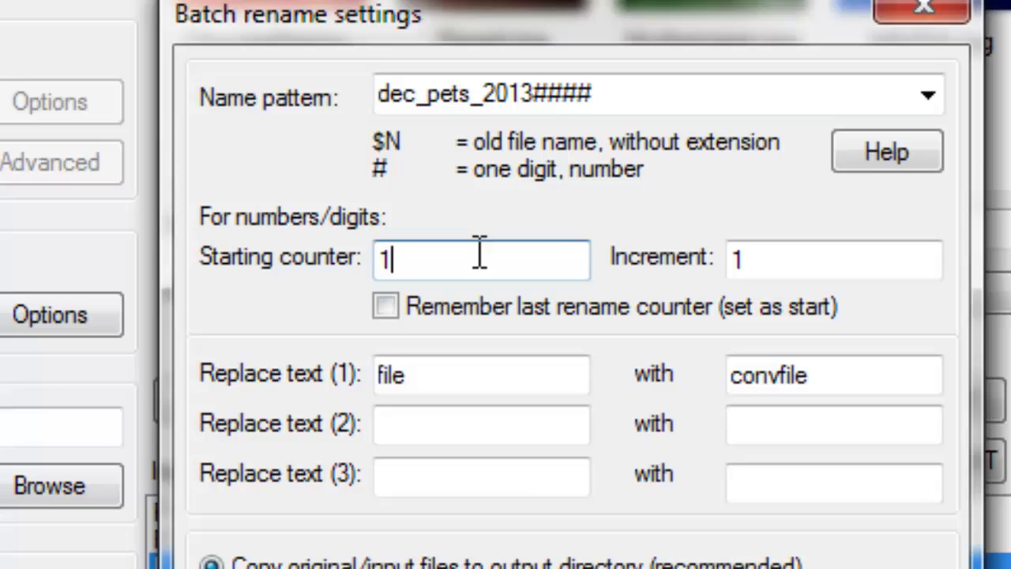
double_click(743, 260)
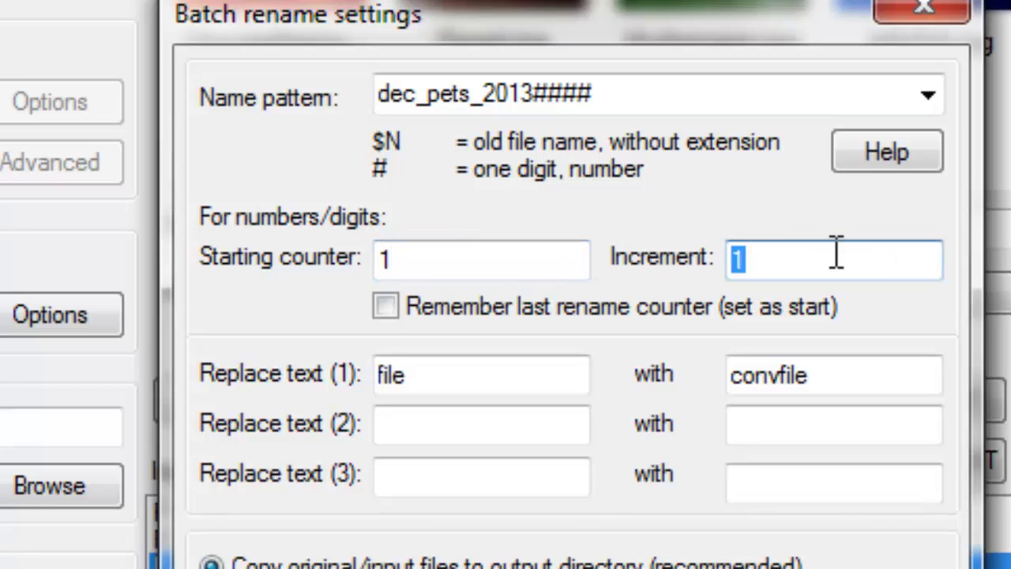
left_click(737, 259)
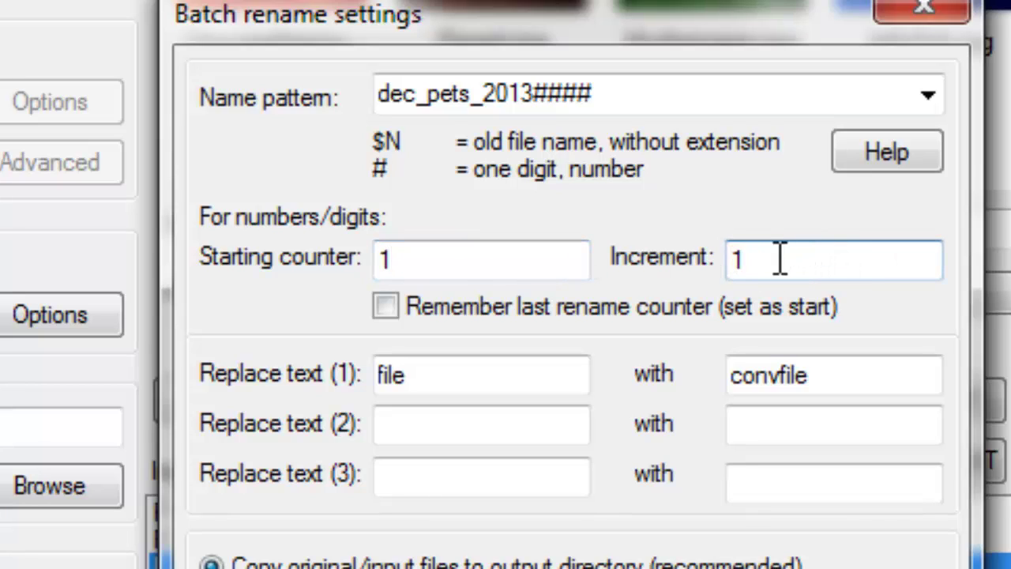
double_click(419, 262)
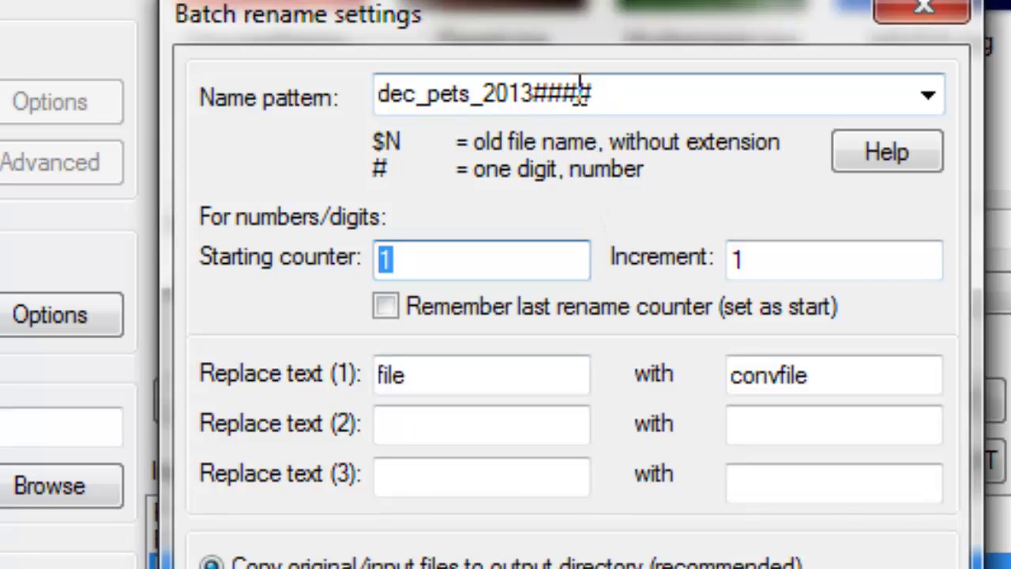
left_click(535, 93)
left_click_drag(535, 93, 590, 103)
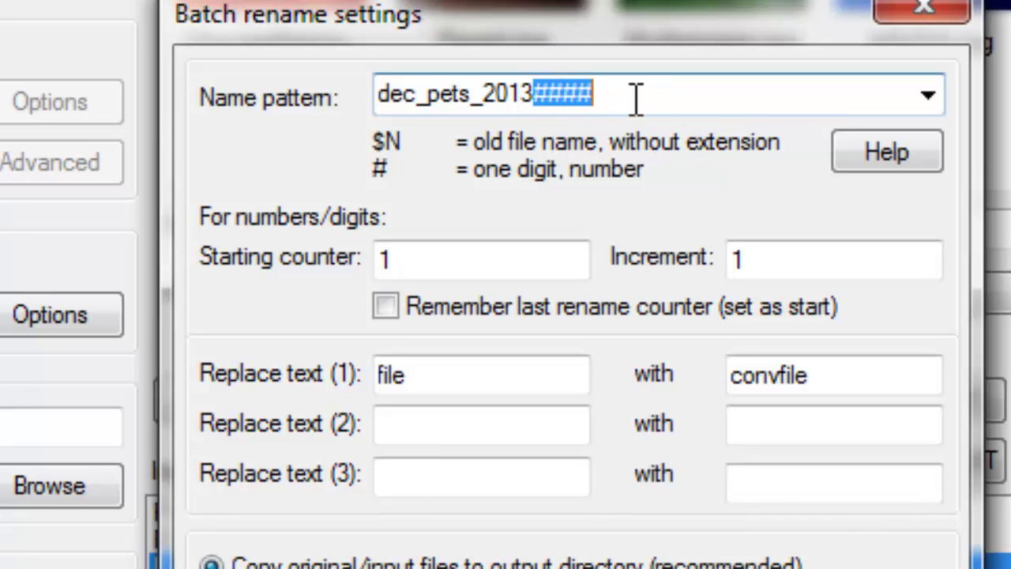
left_click_drag(533, 82, 389, 106)
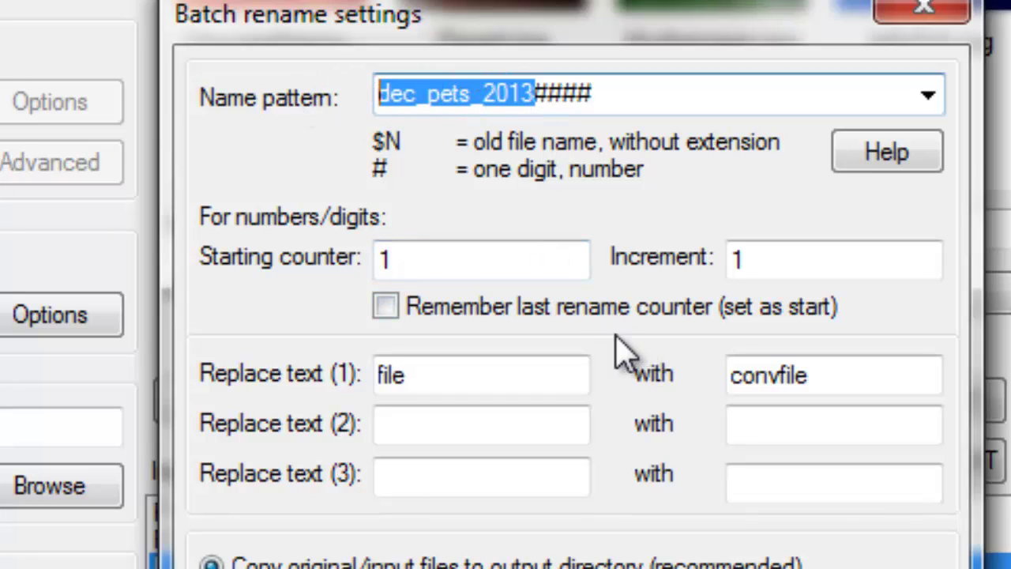
- Clear the 'file' to 'convfile' replacement rule and confirm the rename options
left_click(418, 376)
double_click(417, 376)
key("Delete")
left_click_drag(871, 366, 508, 375)
key("Delete")
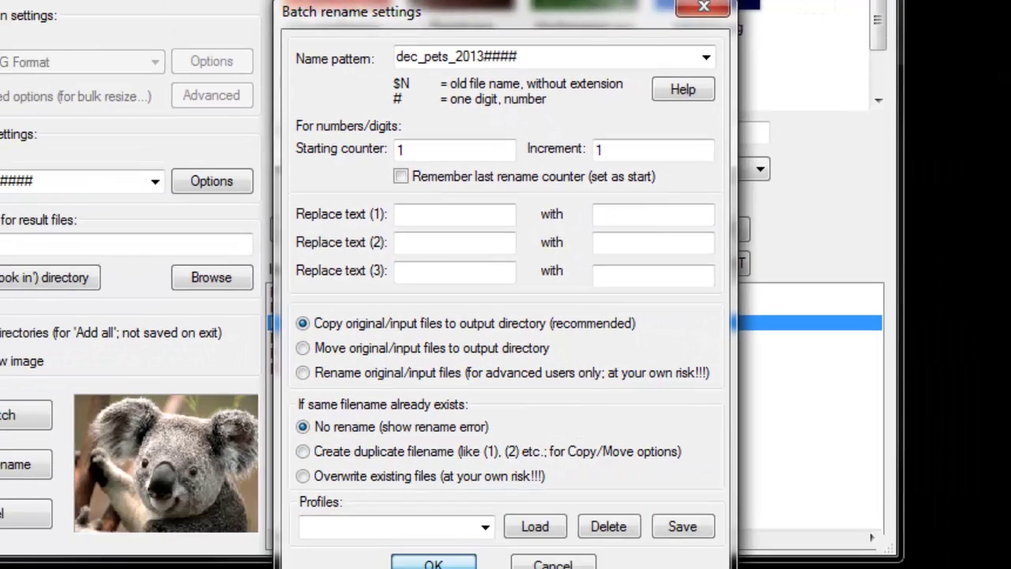
left_click(433, 563)
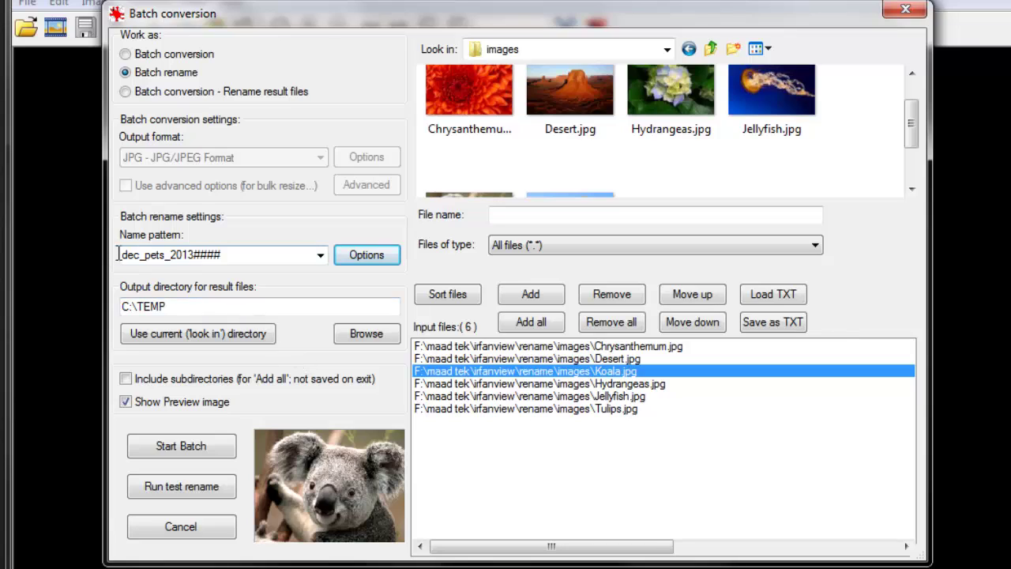
left_click_drag(174, 306, 92, 300)
left_click(198, 255)
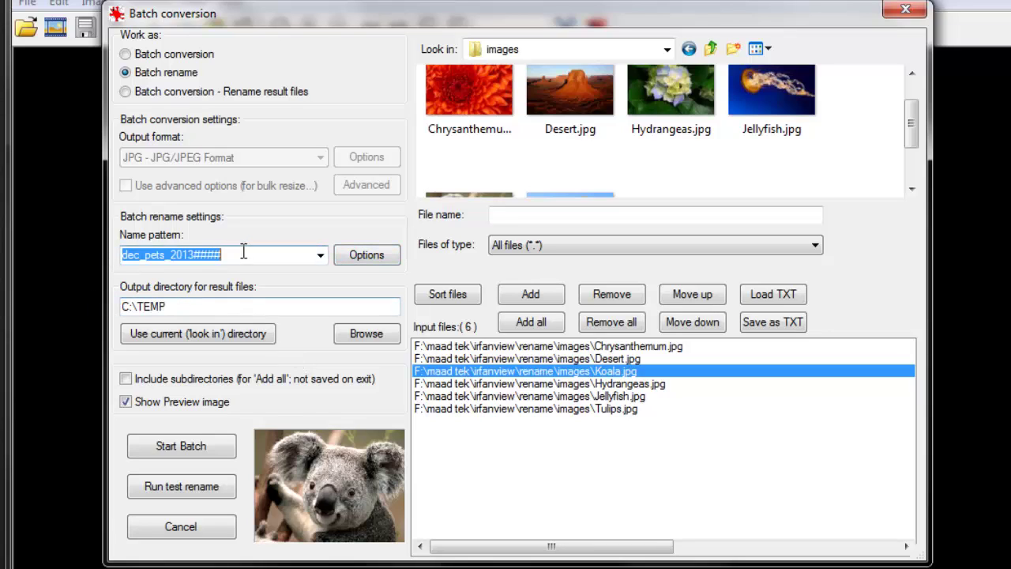
left_click(148, 252)
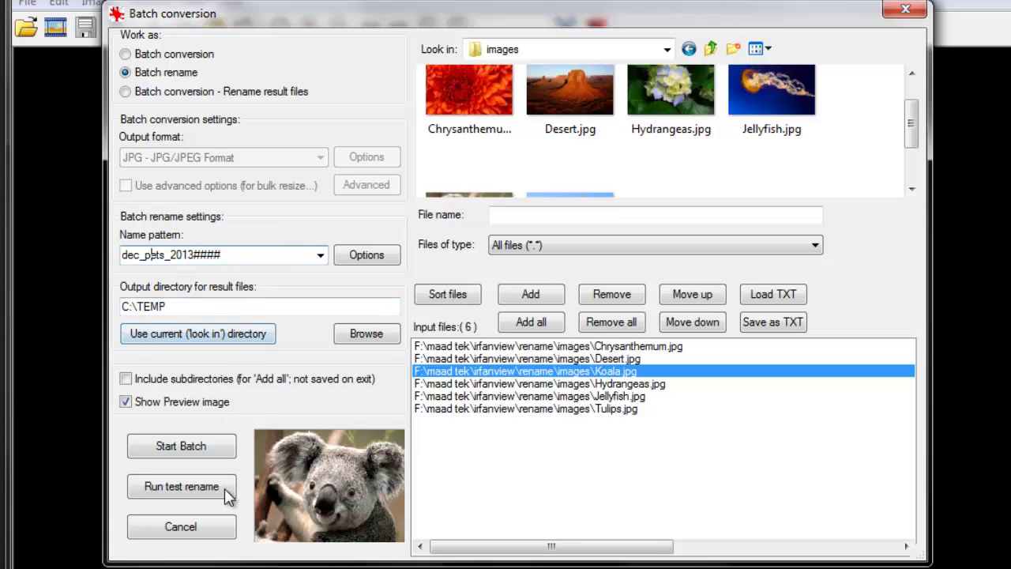
- Run a test rename and check Chrysanthemum.jpg becomes dec_pets_20130001.jpg
left_click(174, 494)
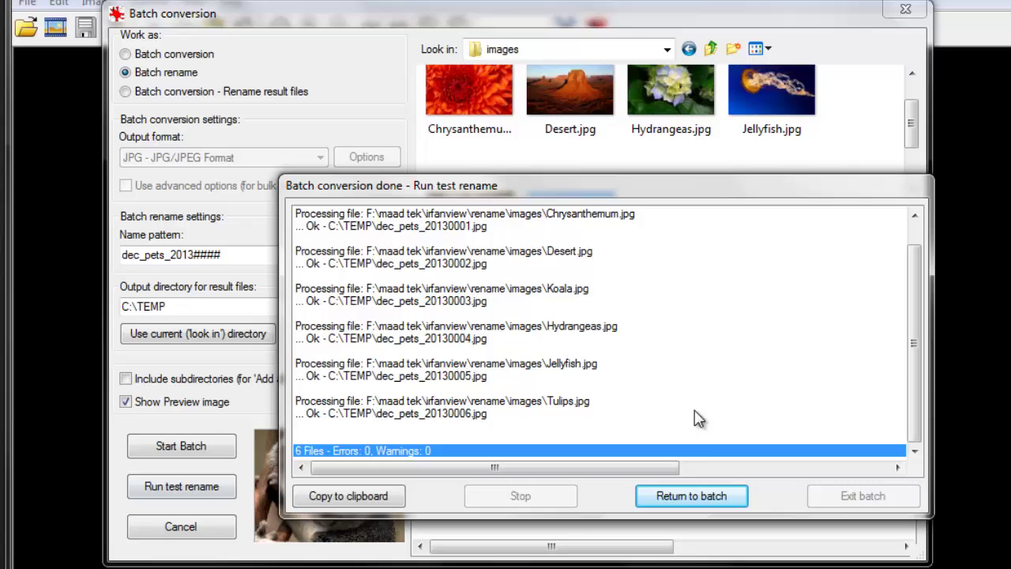
scroll(838, 332, "up", 1)
left_click(382, 253)
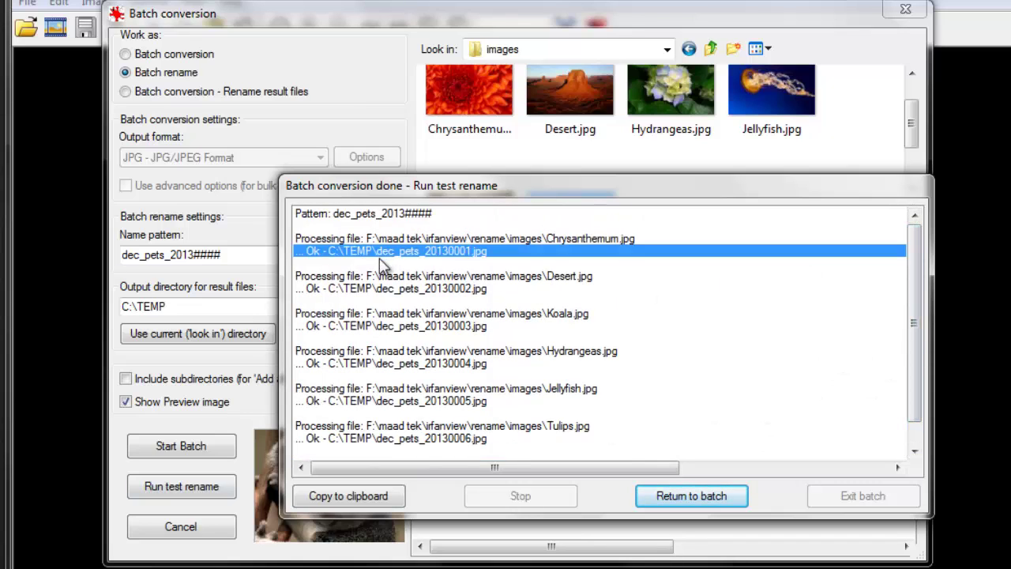
left_click(582, 239)
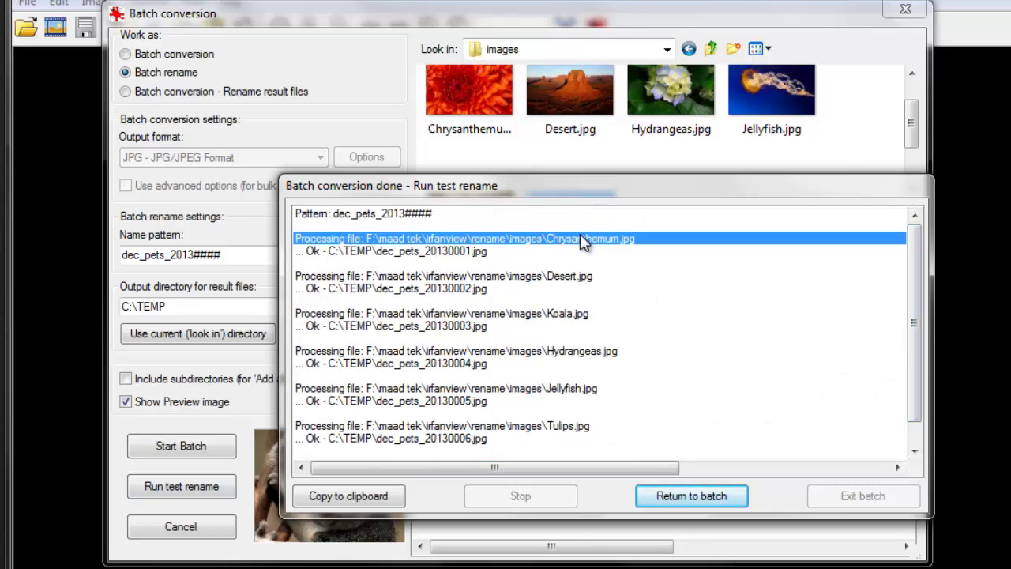
left_click(449, 252)
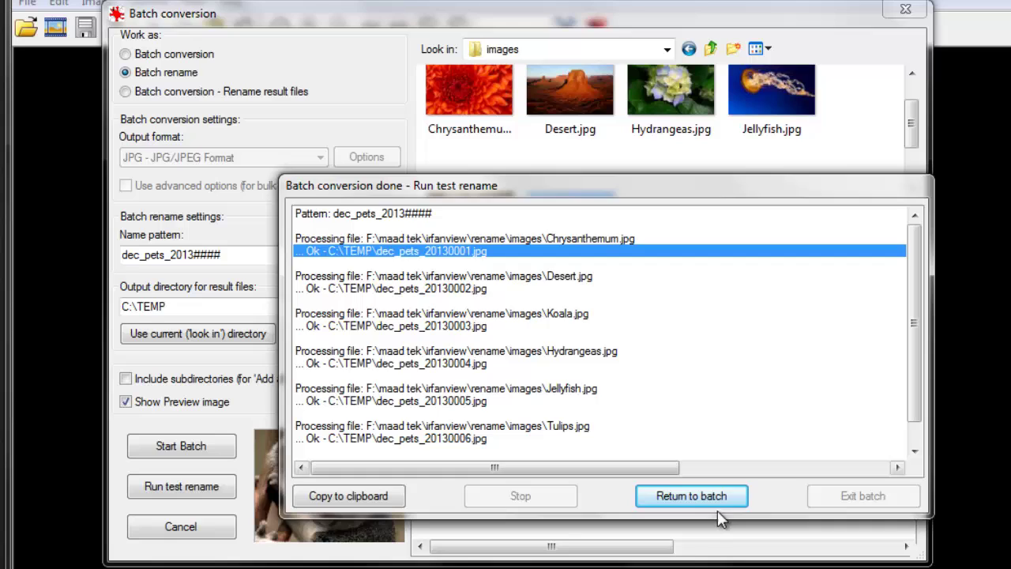
- Run the real batch rename and close the report showing six files, zero errors
left_click(692, 497)
left_click(163, 445)
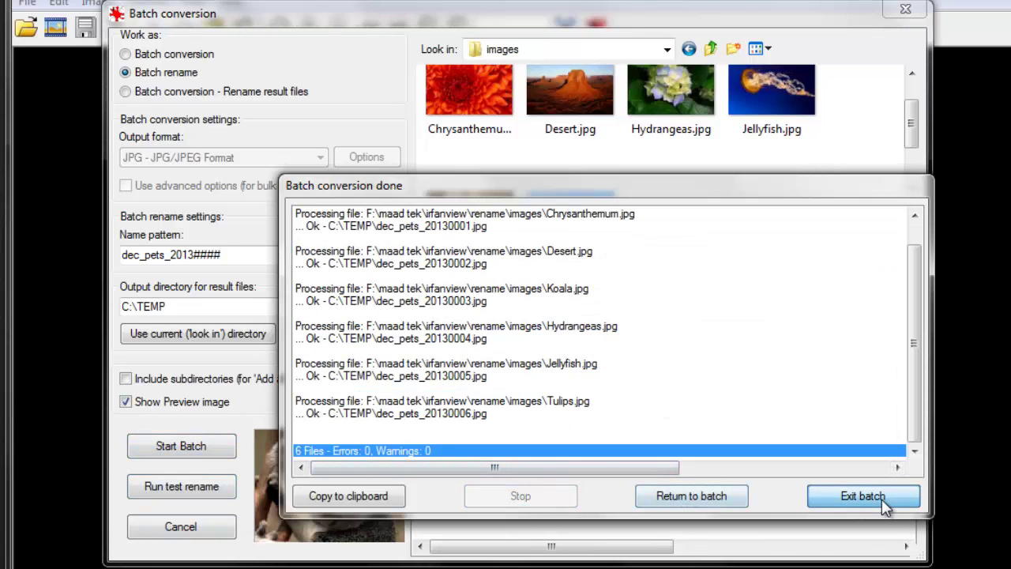
left_click(715, 501)
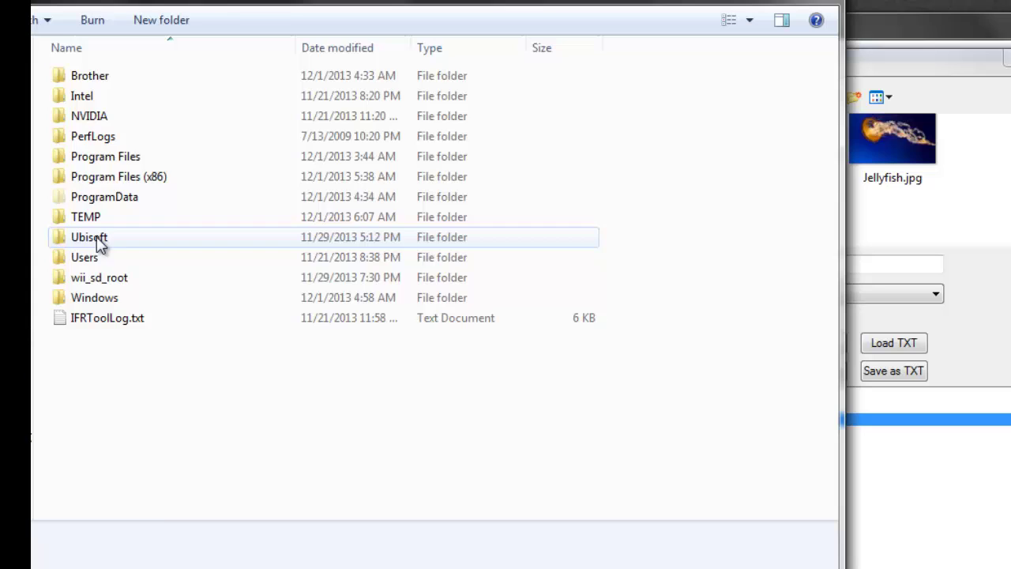
- Check the six dec_pets_2013000N.jpg copies in C:\TEMP's Details view, then close Explorer
double_click(100, 221)
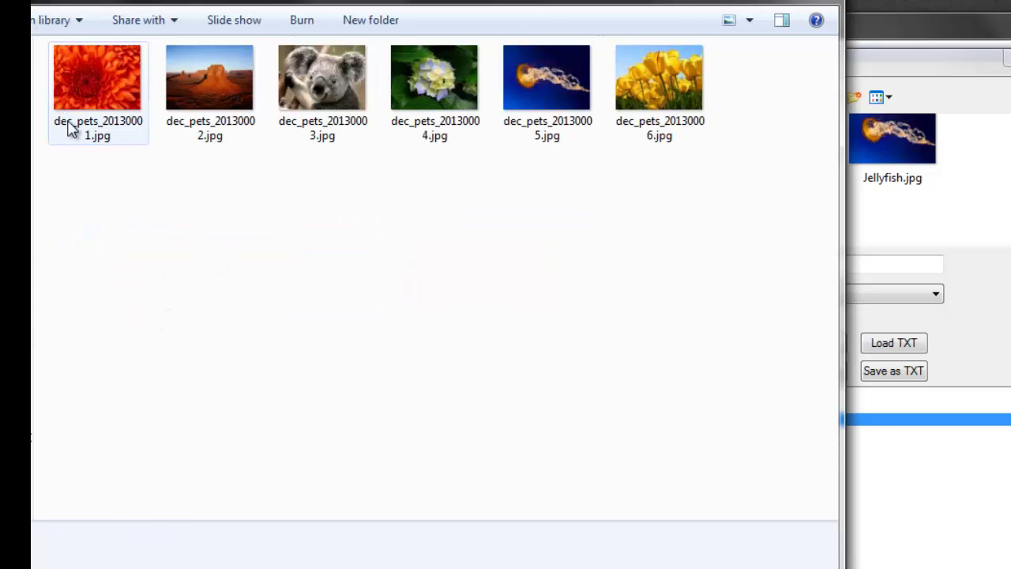
left_click(70, 129)
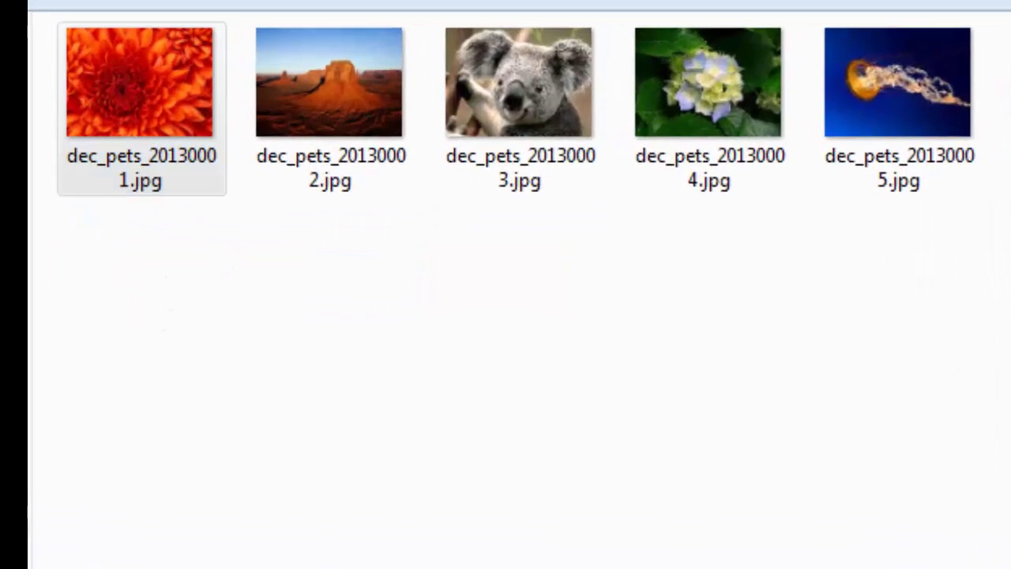
key("ctrl+shift+6")
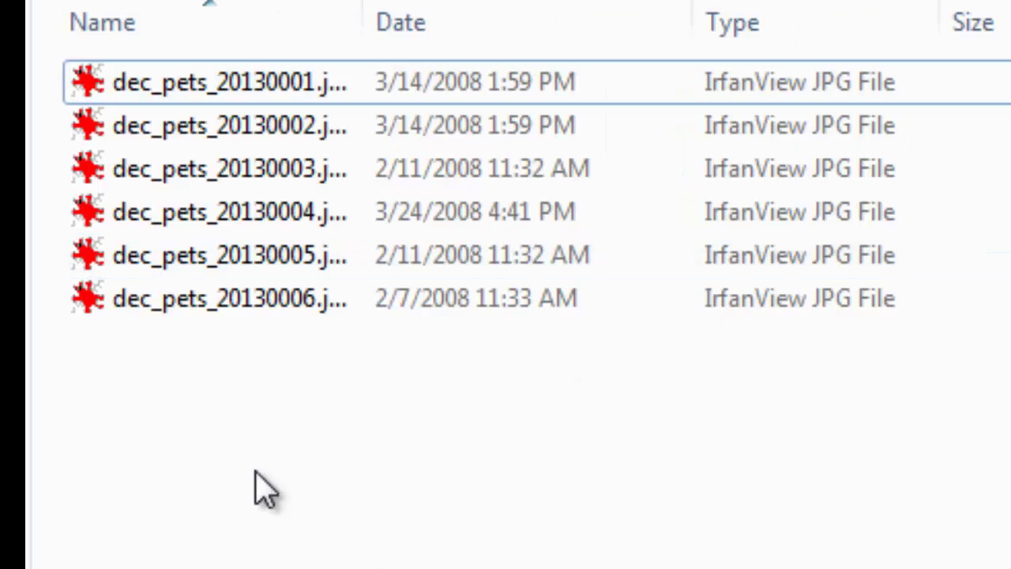
left_click_drag(365, 26, 624, 26)
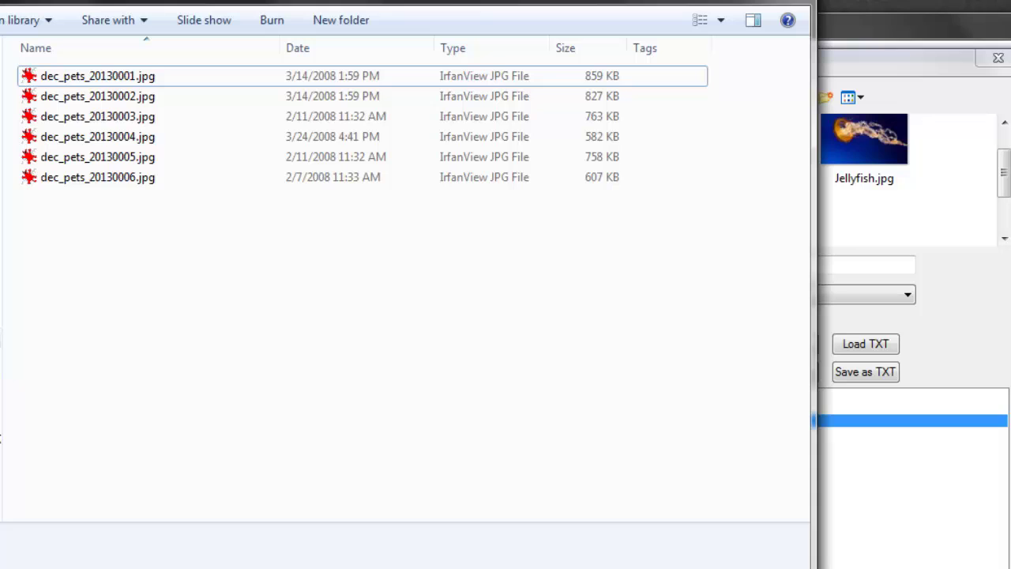
key("alt+F4")
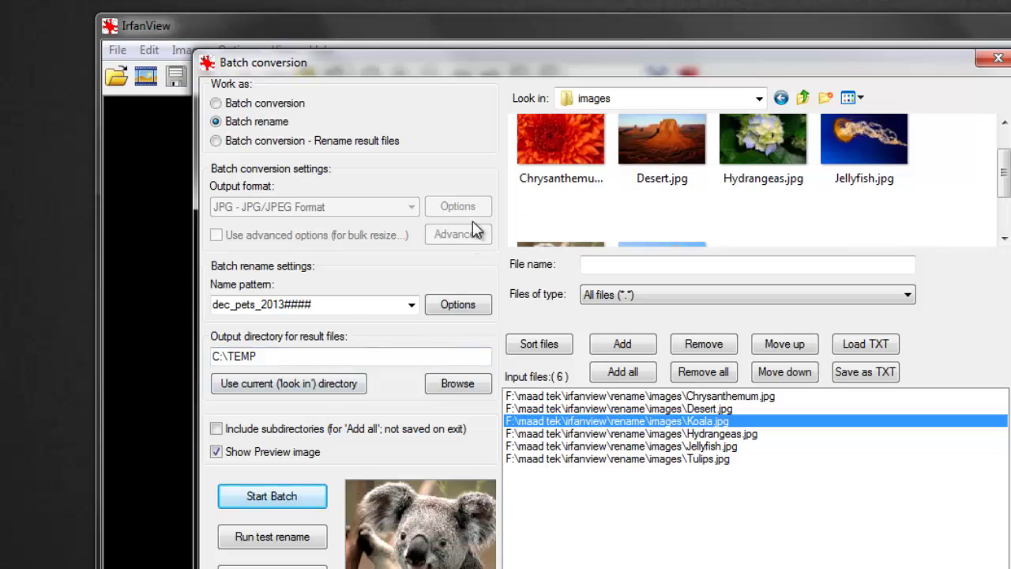
- Set the batch browser's Files of type filter to All files (*.*)
left_click_drag(993, 185, 996, 153)
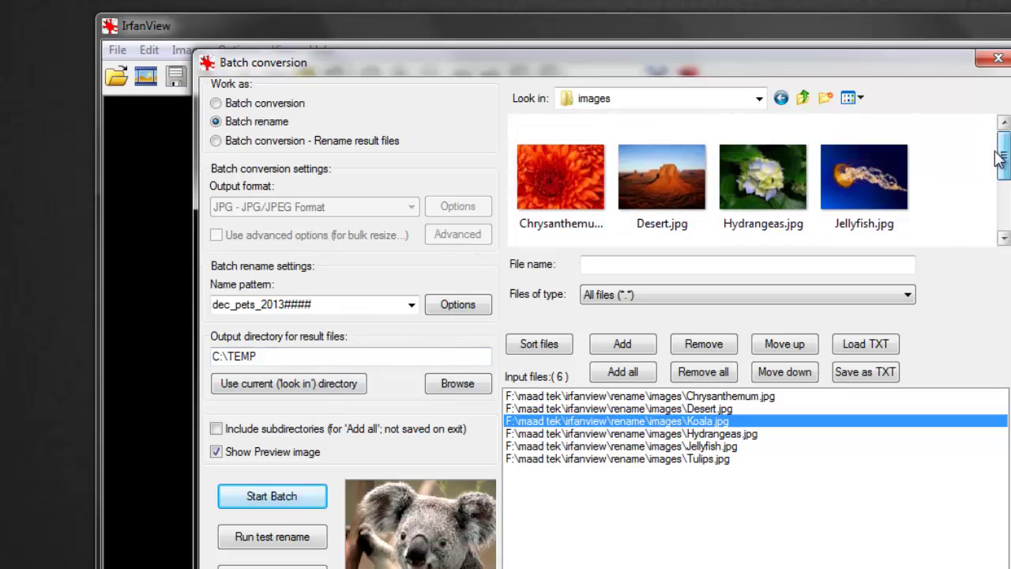
left_click(828, 293)
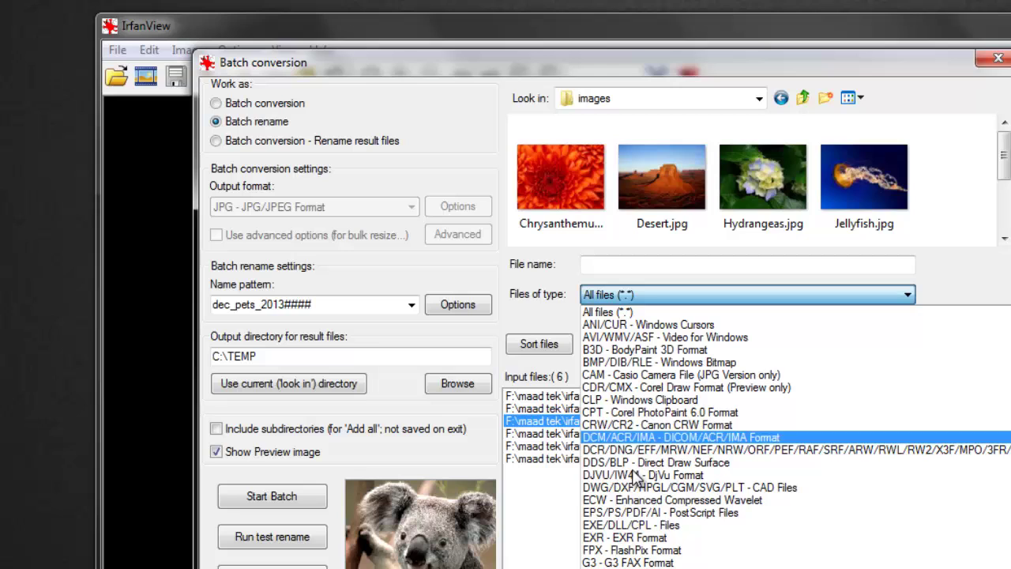
scroll(660, 320, "up", 1)
left_click(660, 313)
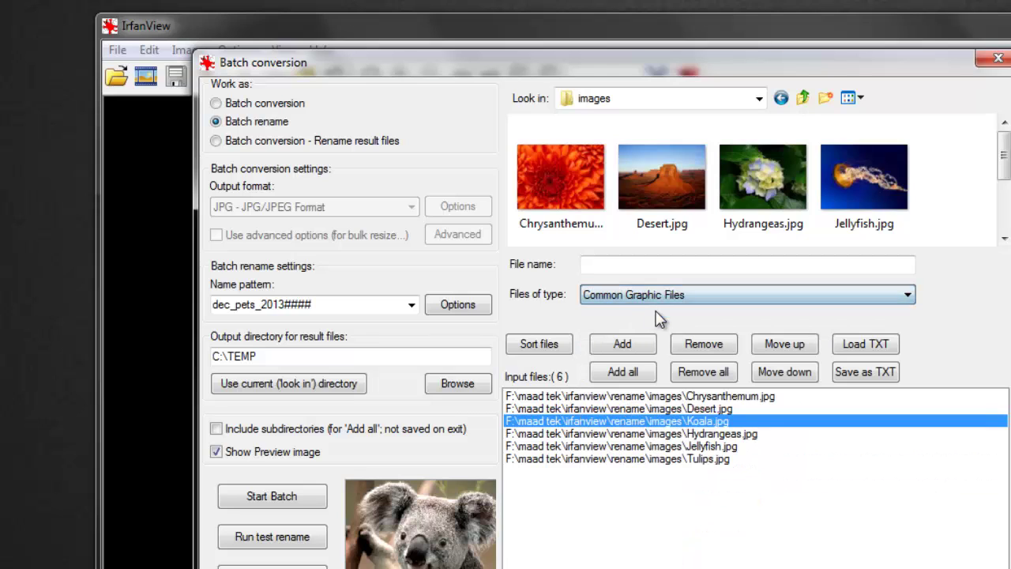
left_click(706, 295)
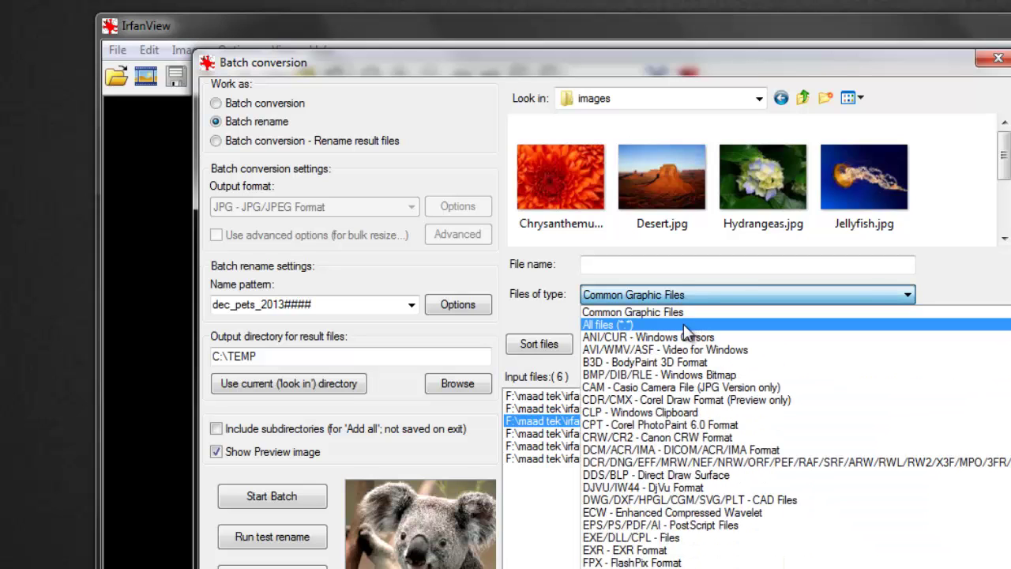
left_click(684, 324)
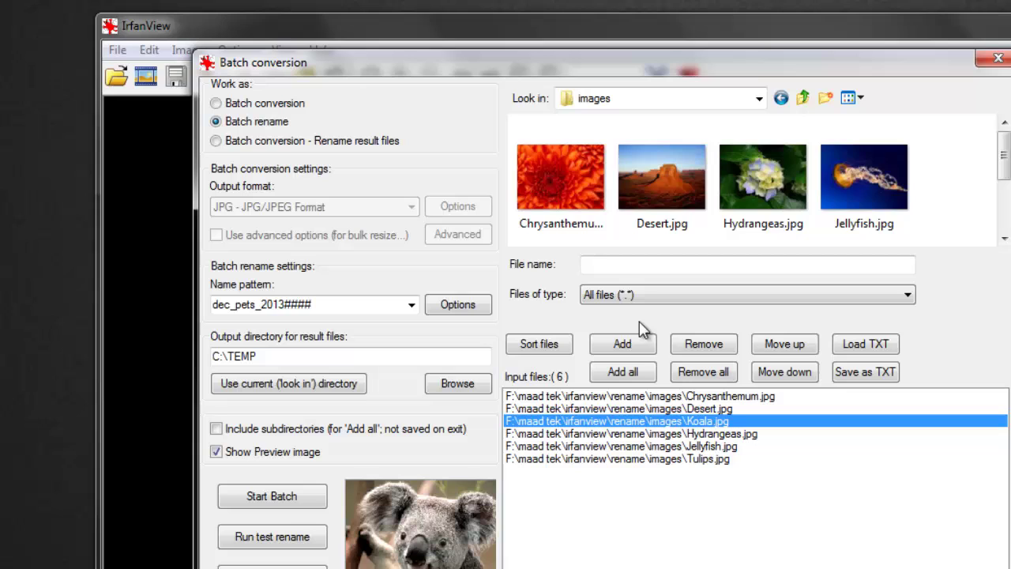
- Go up to the rename folder and open its files folder with avi_file.avi and txt_file.txt
left_click(760, 100)
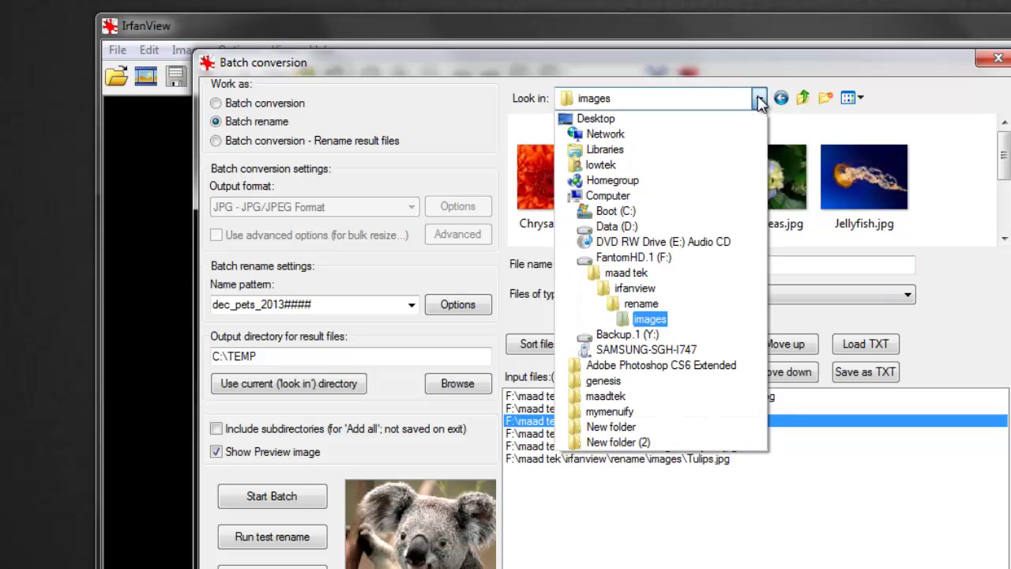
left_click(641, 303)
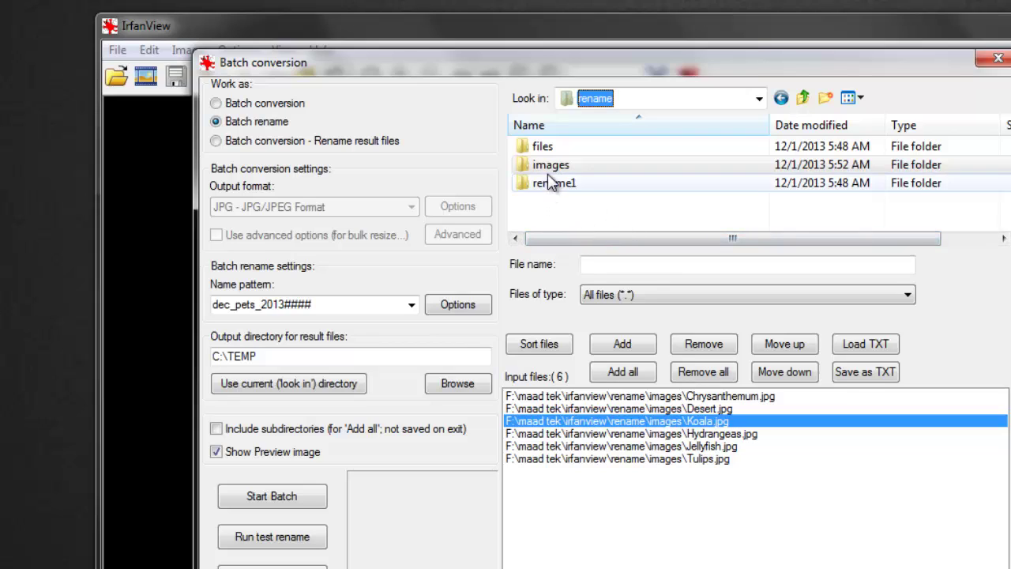
double_click(546, 148)
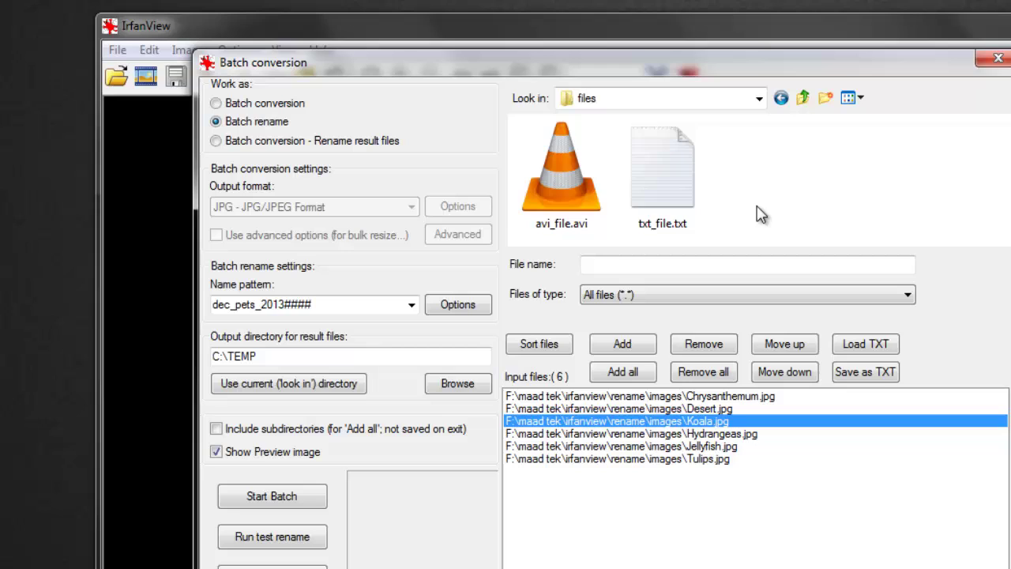
left_click(663, 190)
left_click(602, 207)
left_click(708, 212)
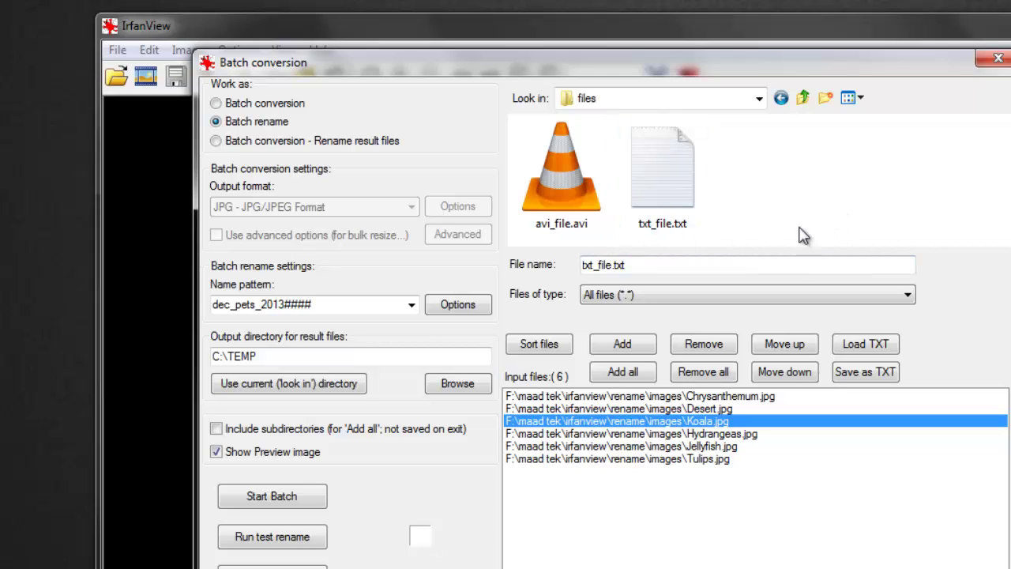
- Select all six images in the Input files list
left_click_drag(607, 446, 579, 378)
left_click(600, 421)
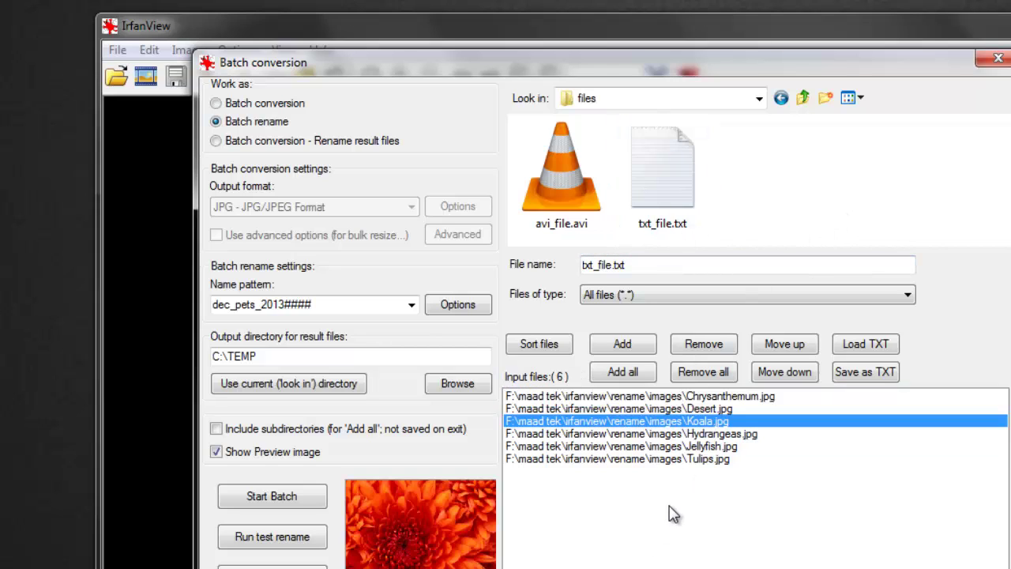
left_click(696, 459)
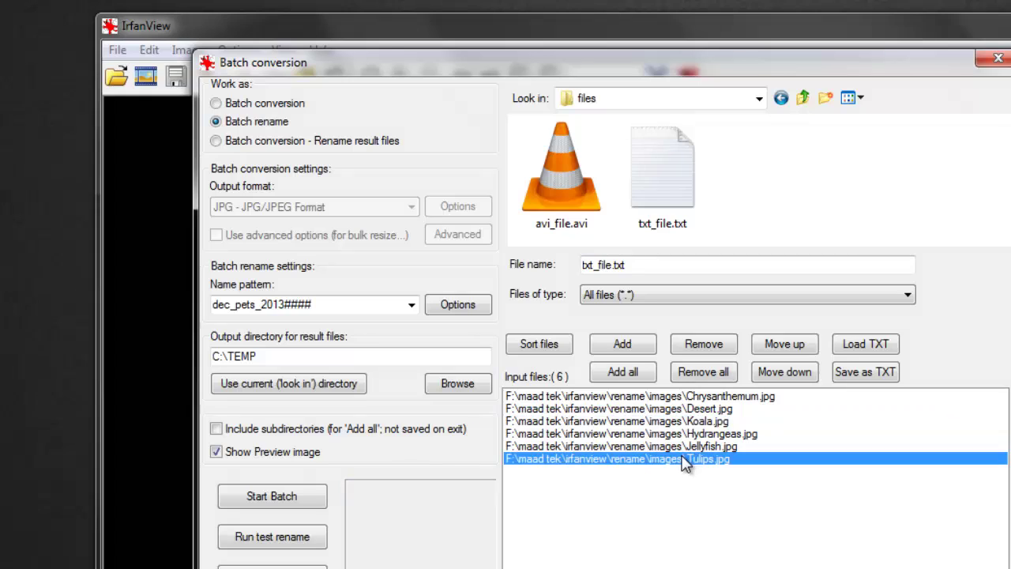
left_click(703, 399, "shift")
- Swap the six images in the input list for avi_file.avi and txt_file.txt
left_click(710, 351)
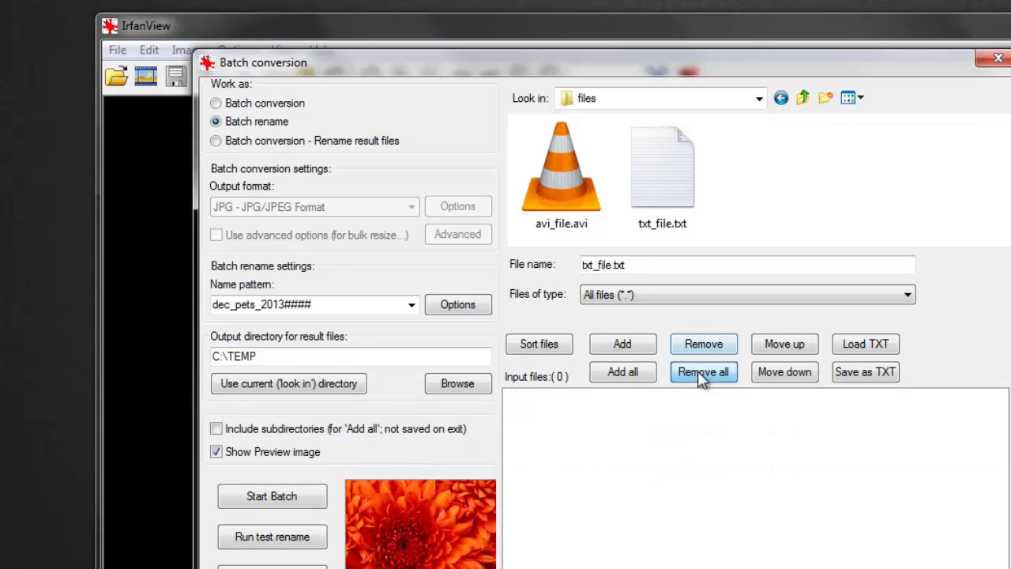
left_click(642, 378)
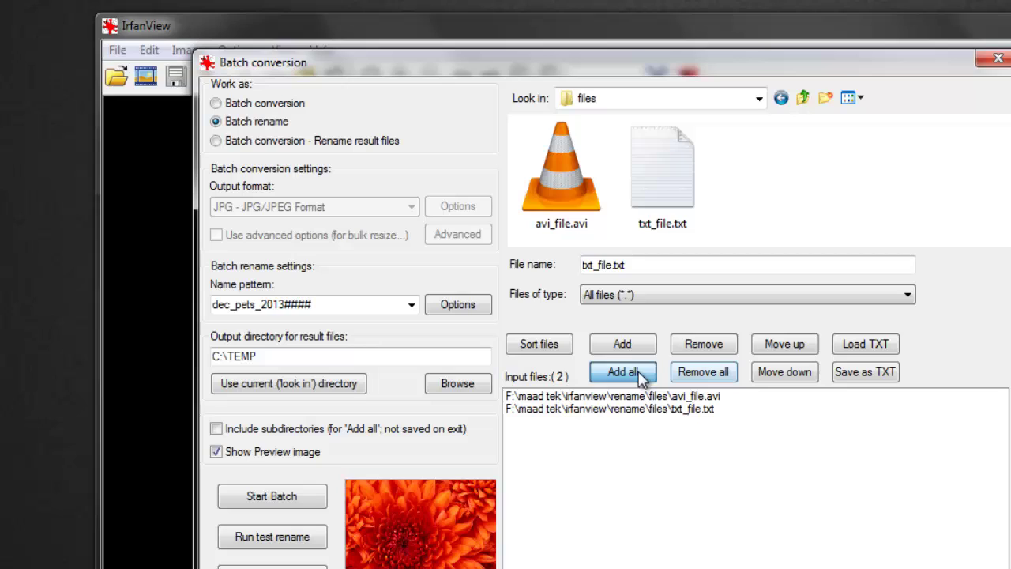
left_click(690, 410)
left_click(695, 398)
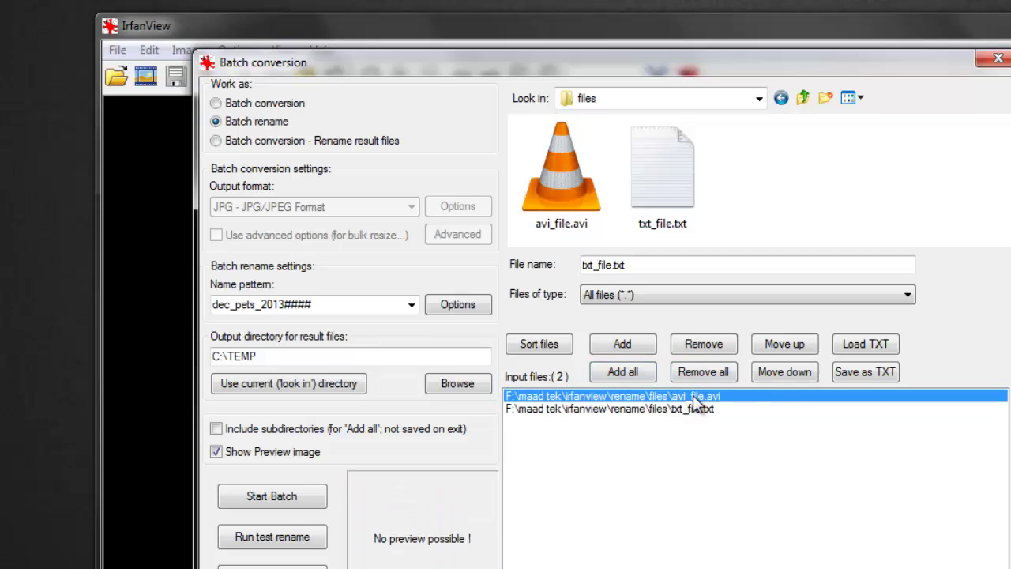
left_click(668, 409)
left_click(666, 397)
- In the rename options, replace 'file' with 'convworks' and select the dec_pets_2013#### name pattern
left_click(458, 306)
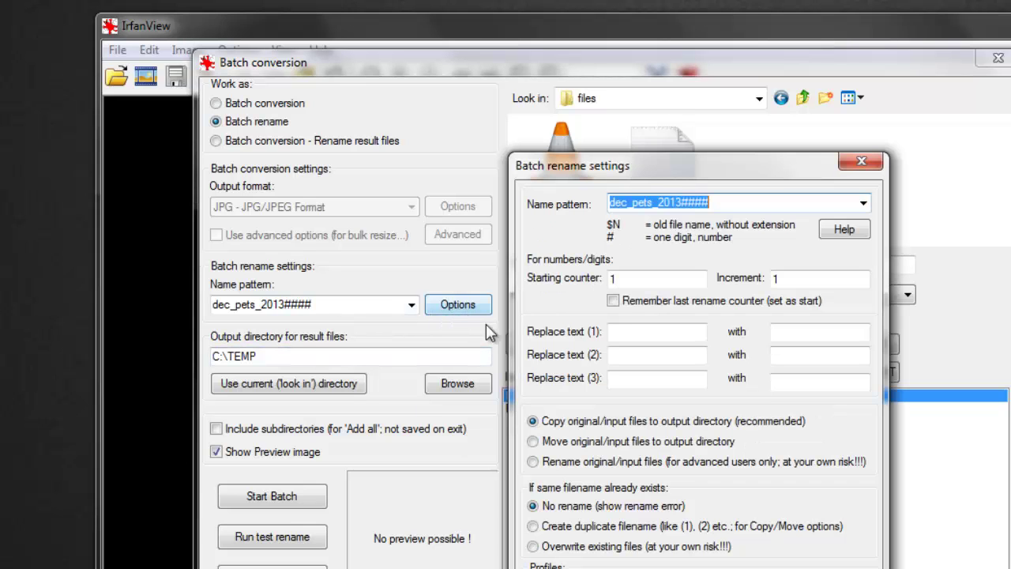
left_click_drag(703, 182, 480, 157)
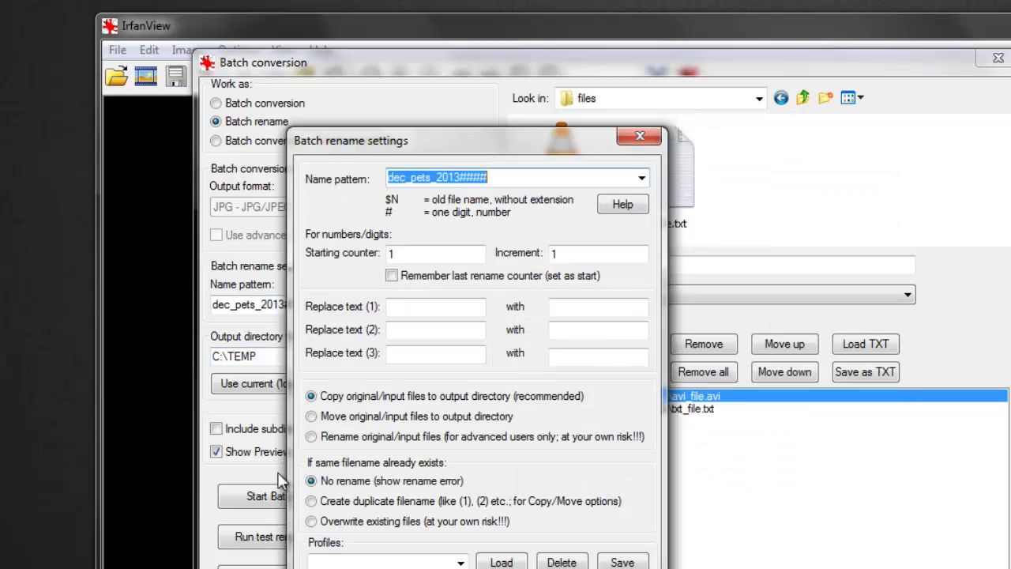
left_click(412, 306)
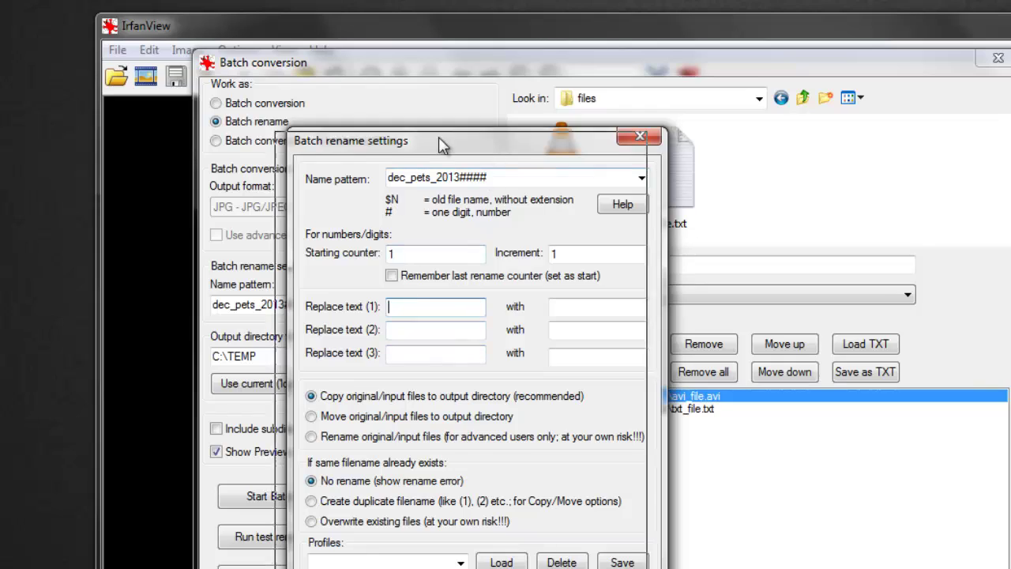
left_click_drag(439, 136, 313, 91)
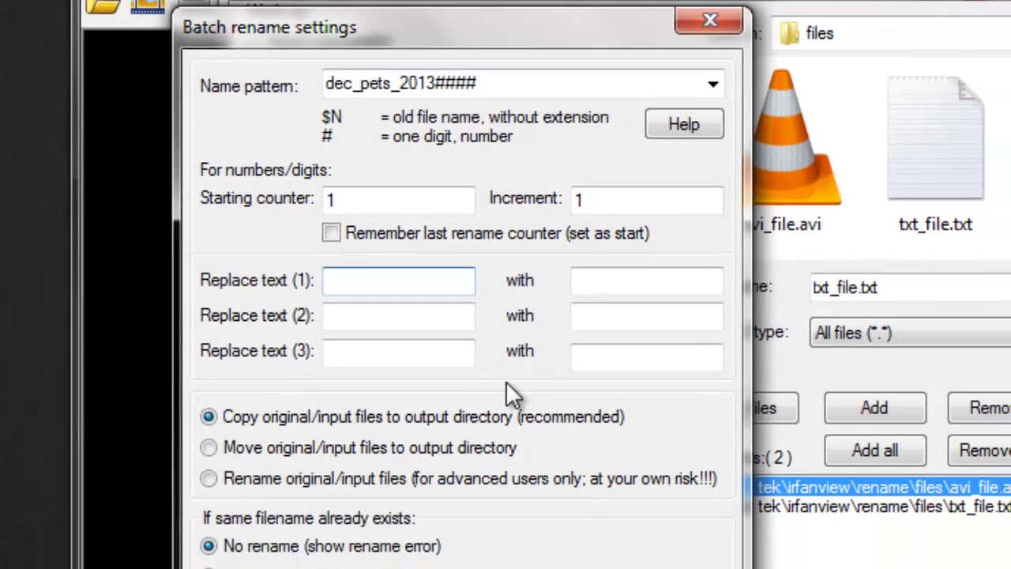
type("file")
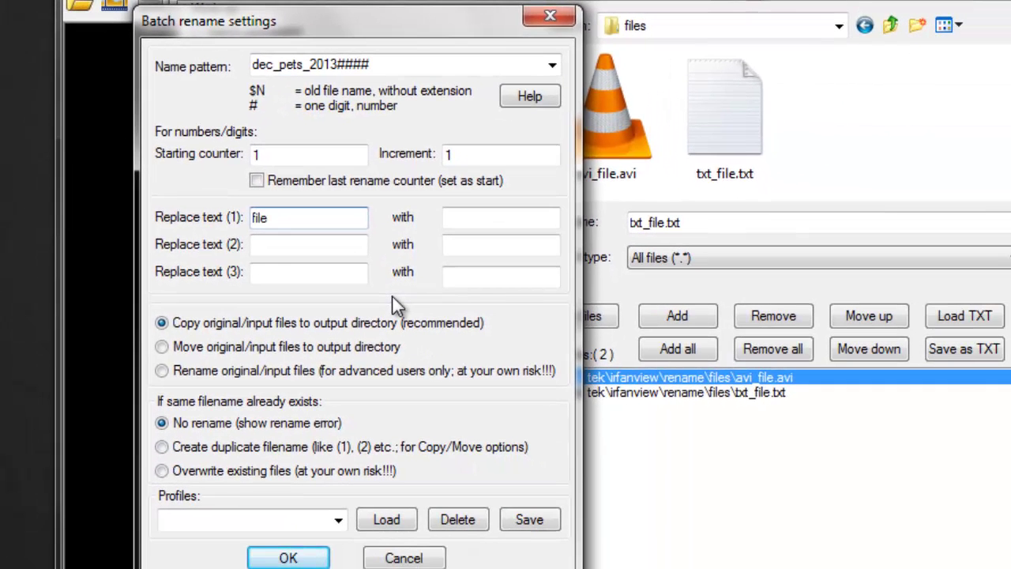
key("Tab")
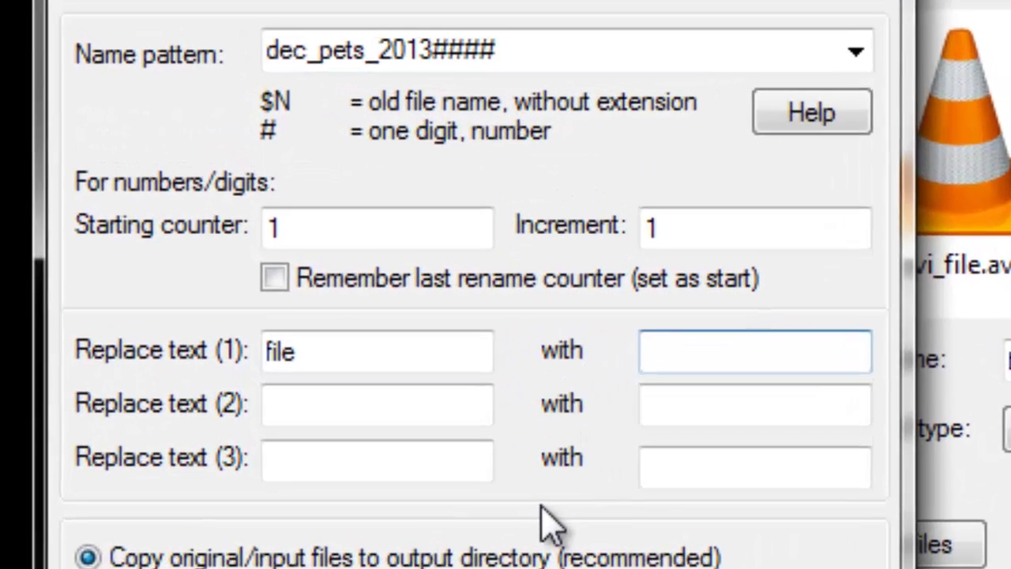
type("con")
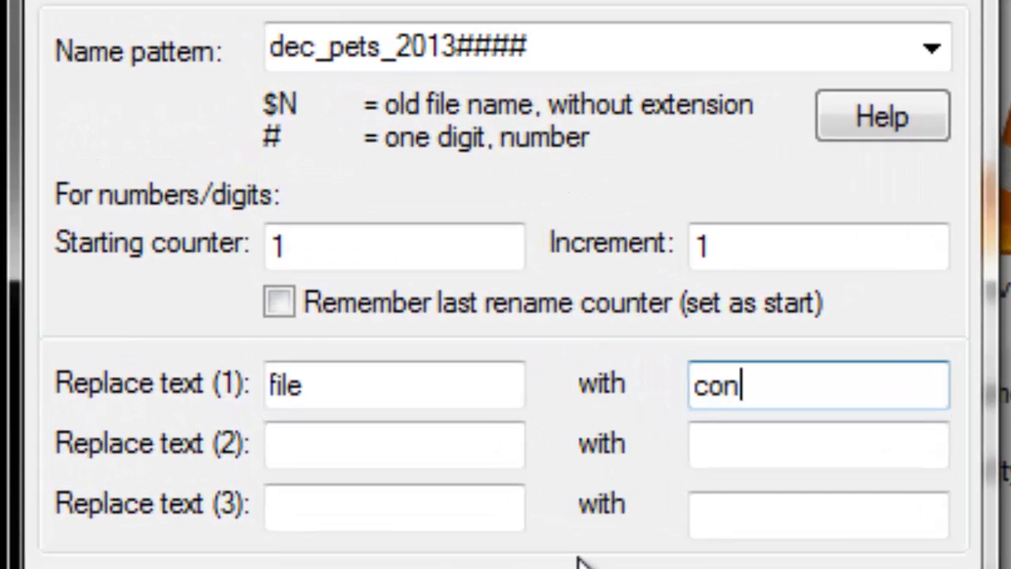
type("vworks")
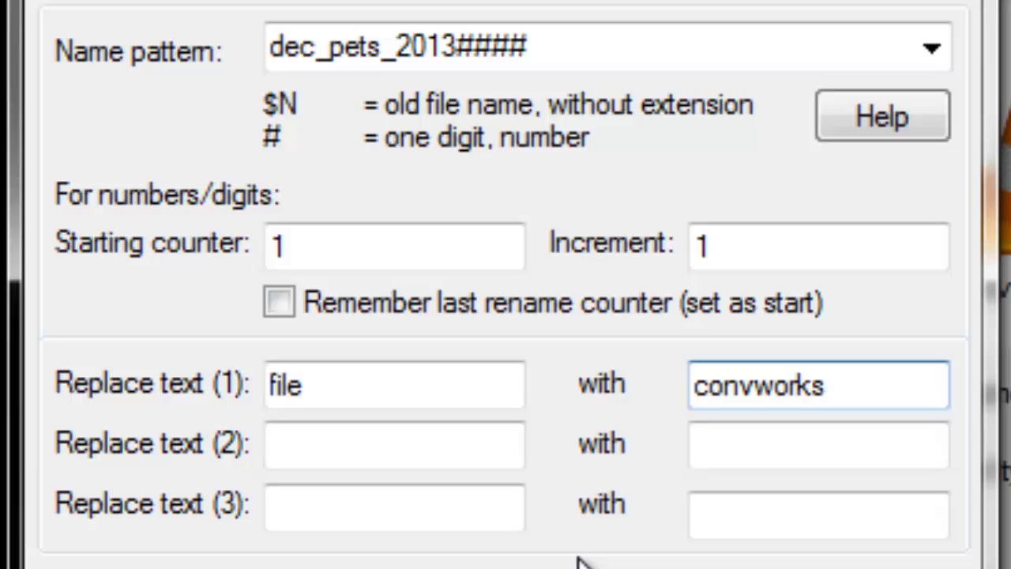
left_click(455, 43)
left_click_drag(646, 52, 203, 58)
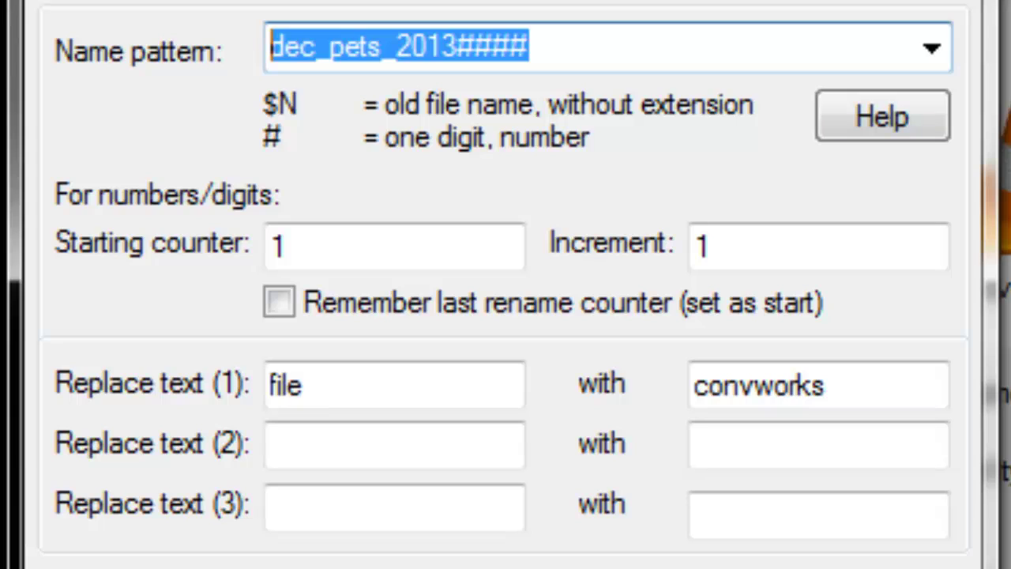
- Clear the dec_pets_2013#### name pattern and review the file-to-convworks replacement
key("BackSpace")
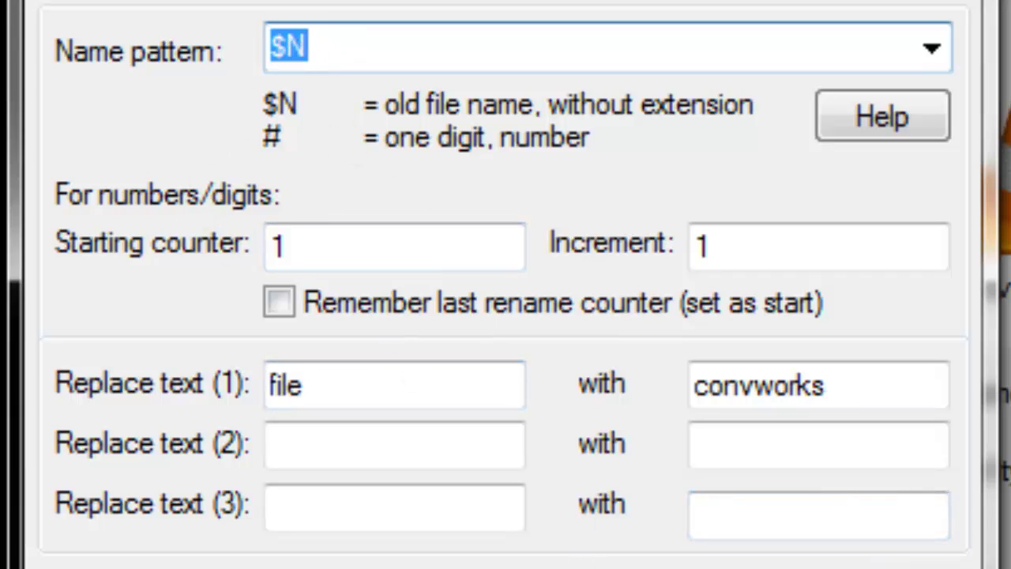
left_click_drag(311, 386, 266, 380)
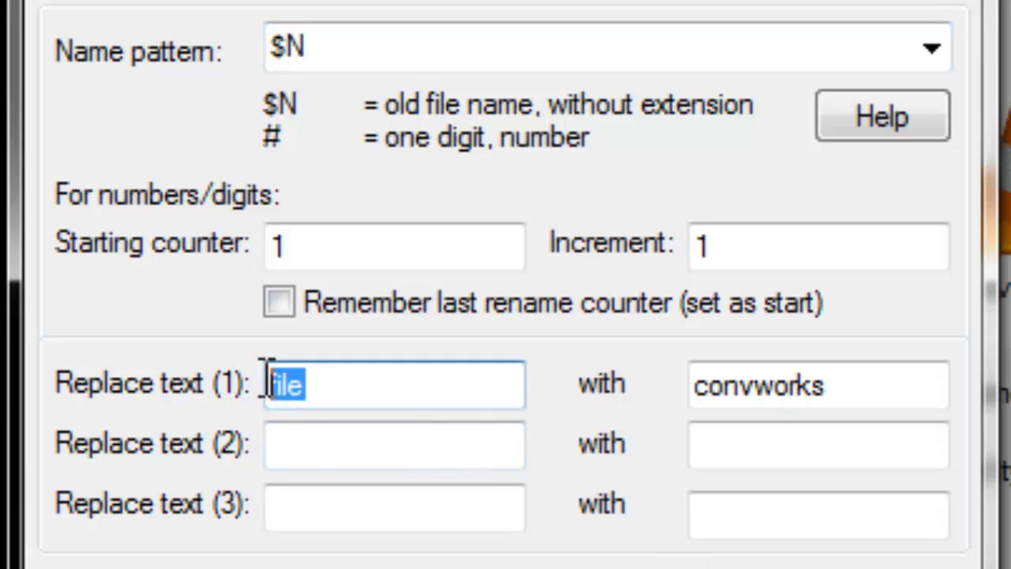
left_click_drag(898, 377, 636, 382)
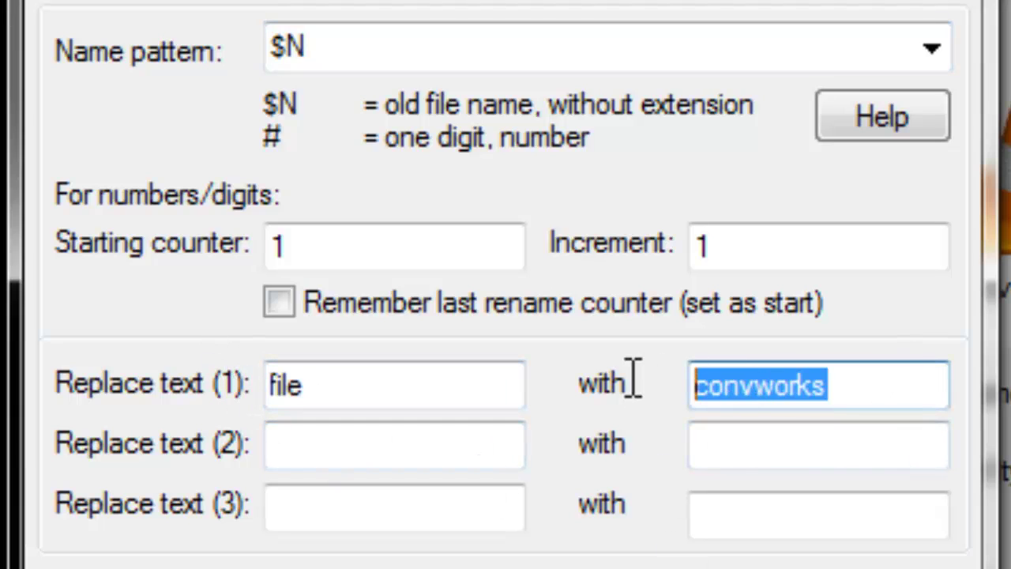
left_click(882, 388)
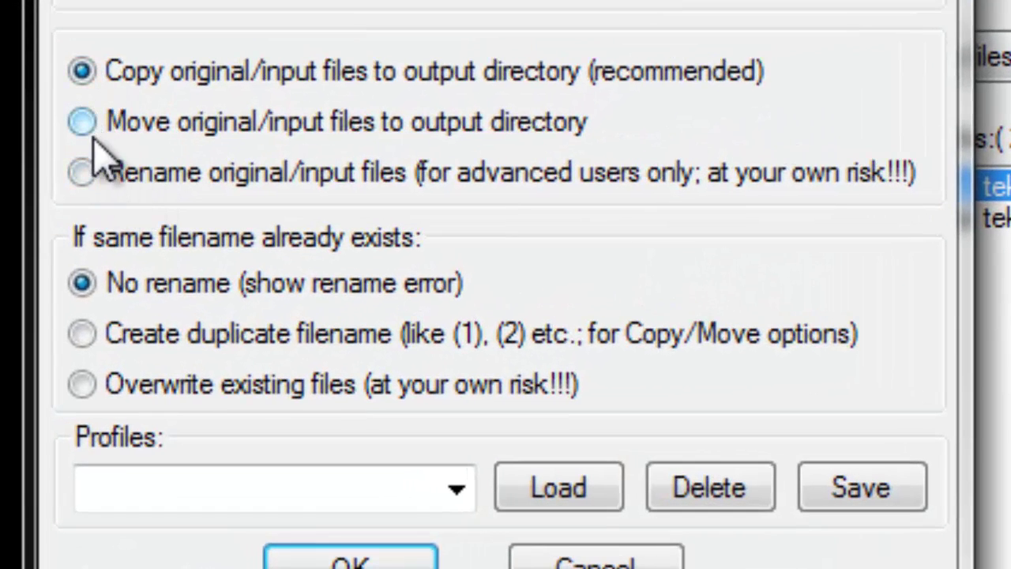
- Choose 'Copy original/input files to output directory' over moving or renaming in place
left_click(155, 80)
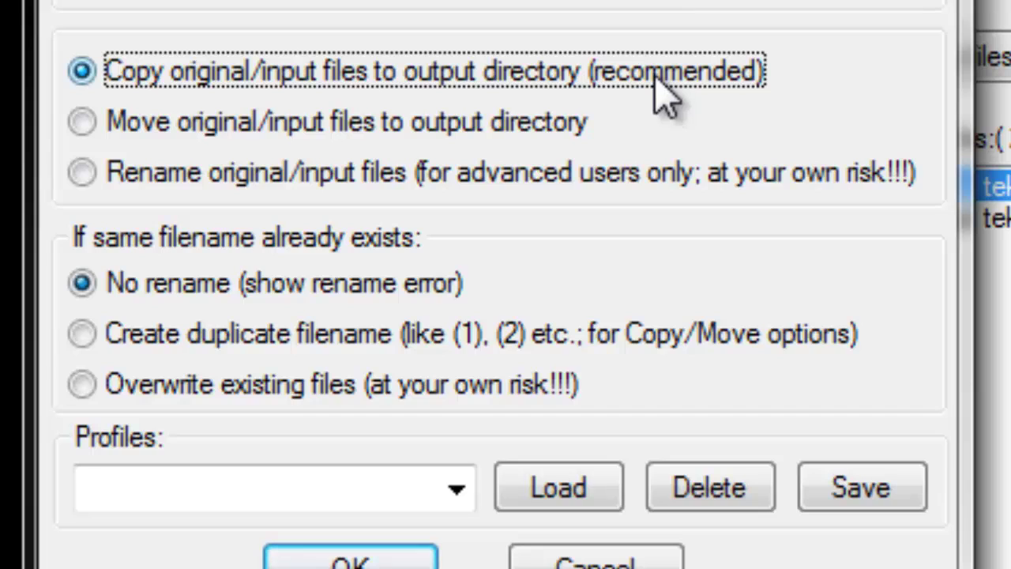
left_click(427, 127)
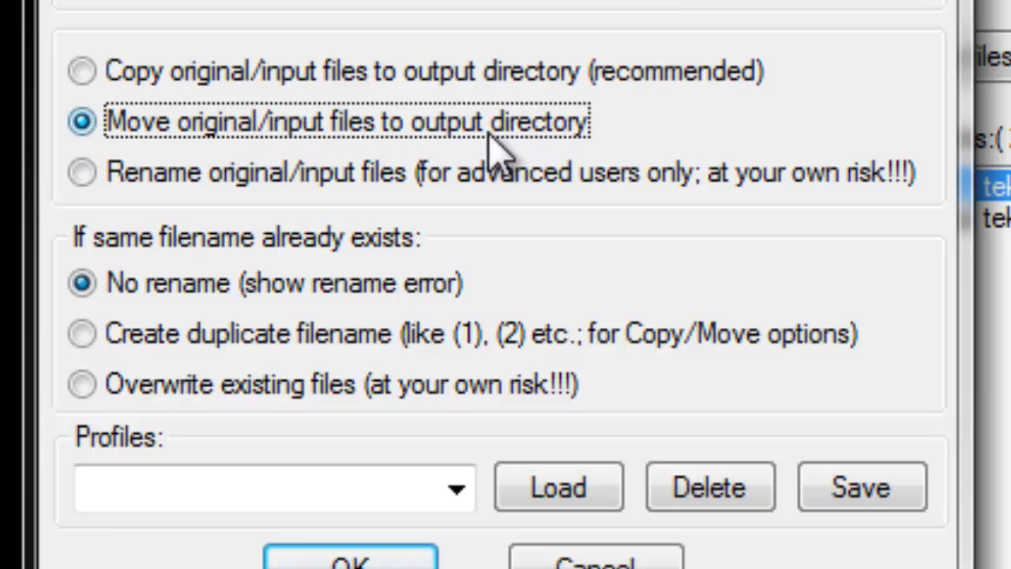
left_click(362, 175)
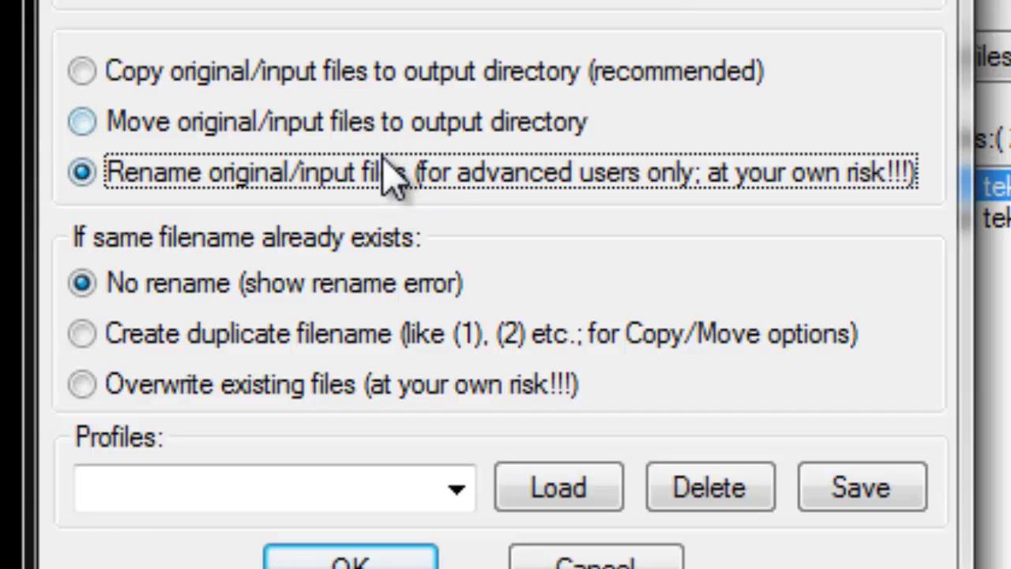
left_click(364, 75)
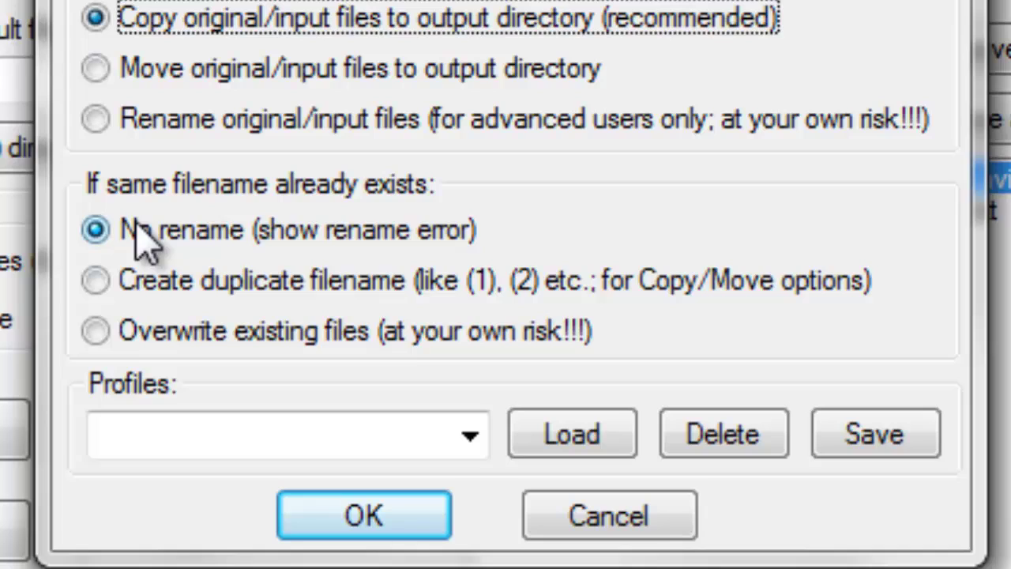
left_click(399, 228)
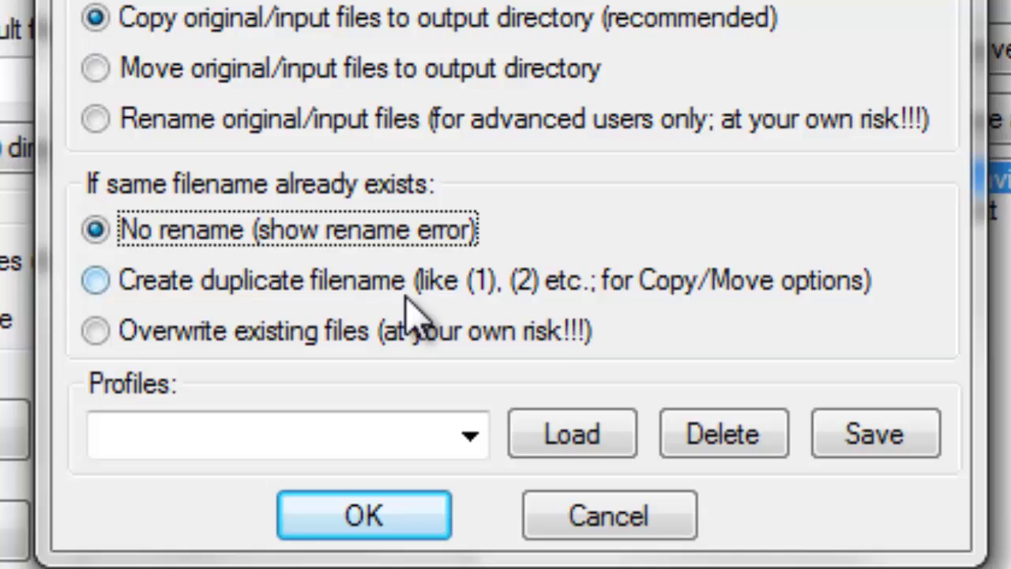
left_click(349, 294)
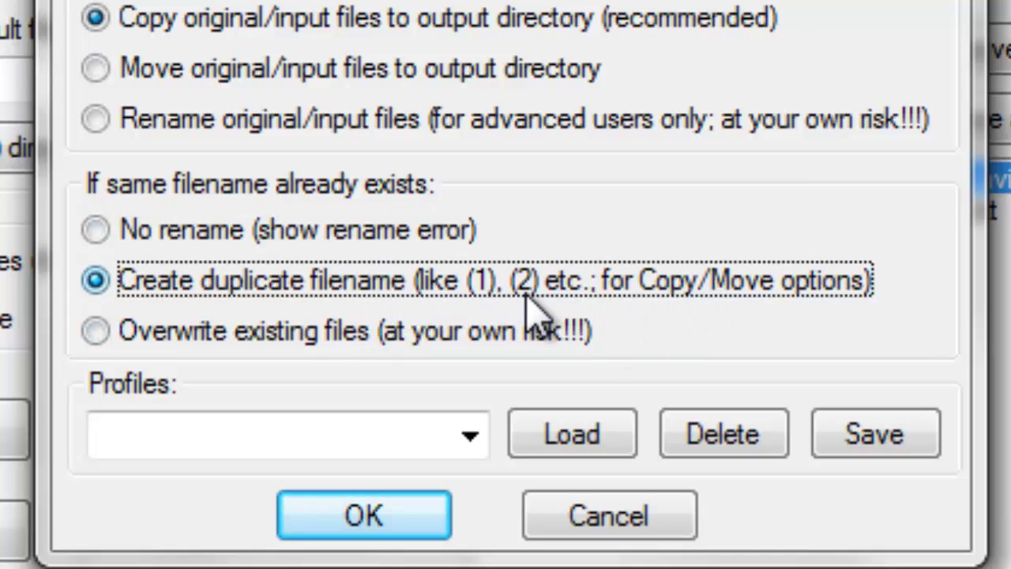
left_click(430, 247)
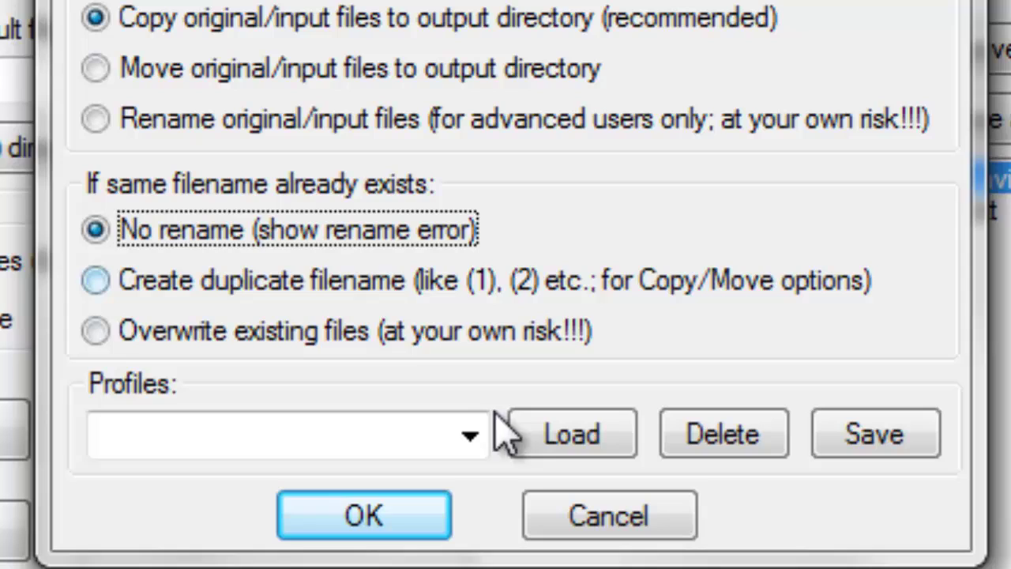
left_click(334, 325)
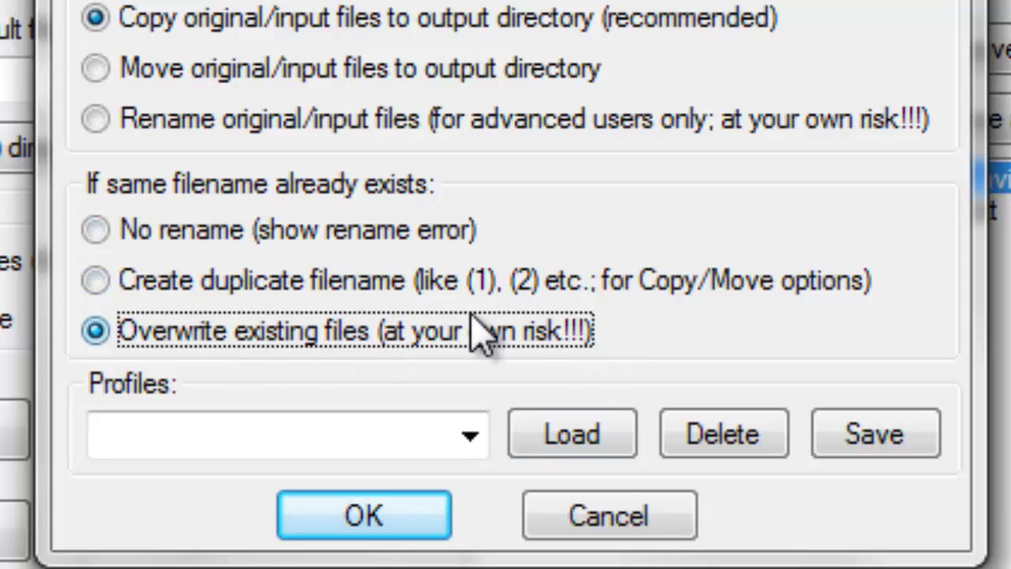
left_click(268, 234)
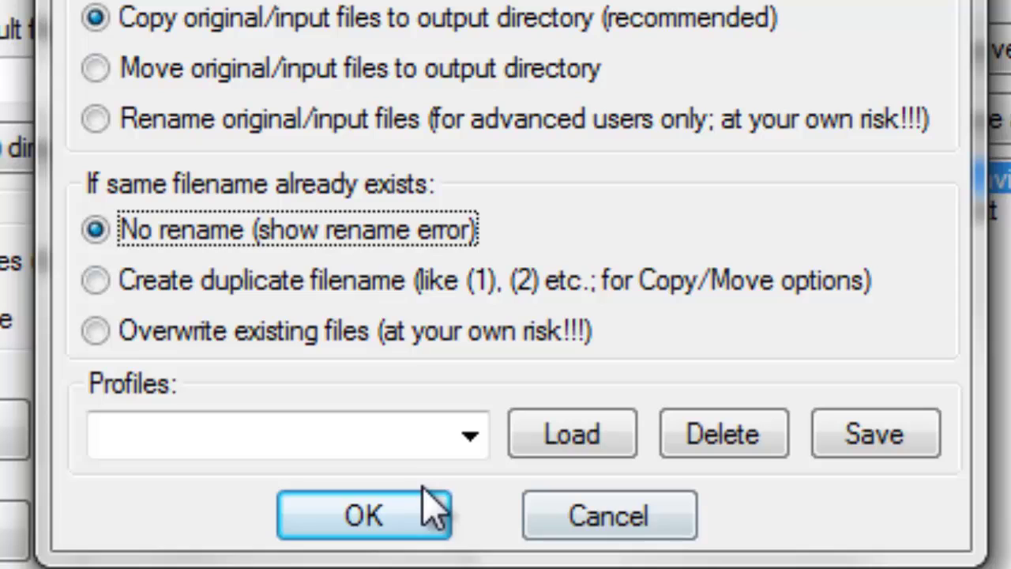
left_click(472, 447)
left_click(457, 447)
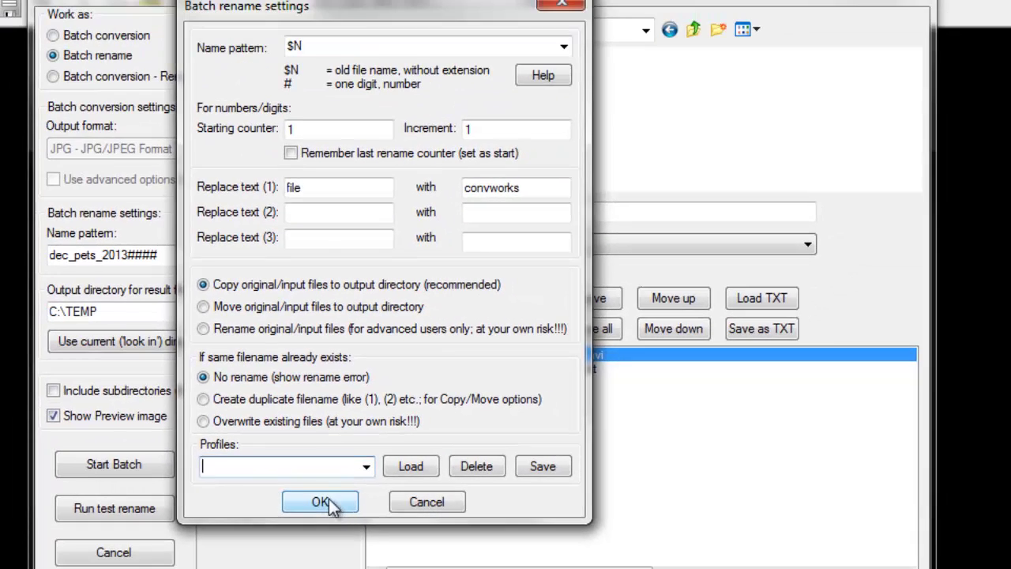
- Accept the rename settings ($N, file→convworks, C:\TEMP) and check both queued input files
left_click_drag(385, 3, 183, 4)
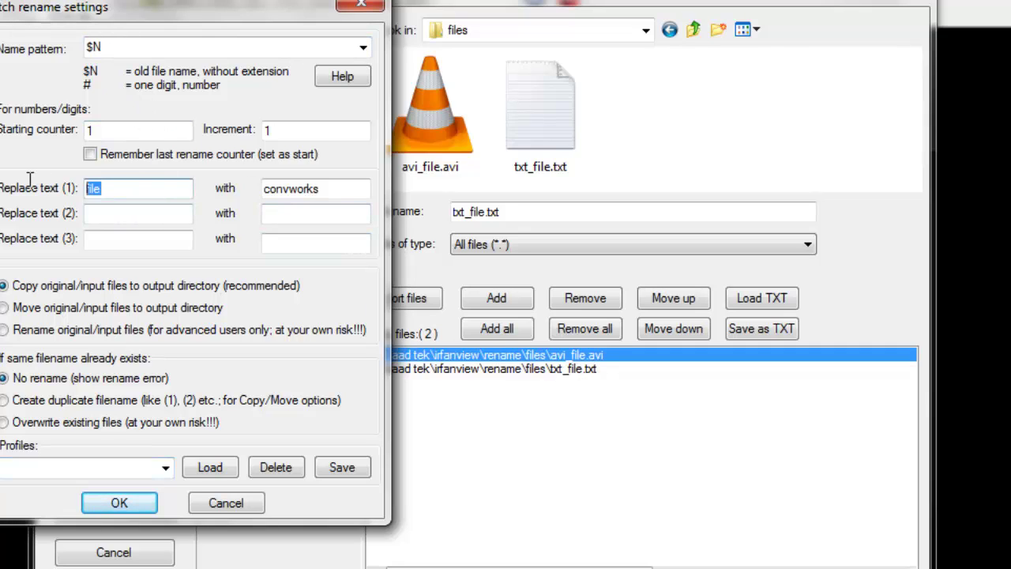
key("Tab")
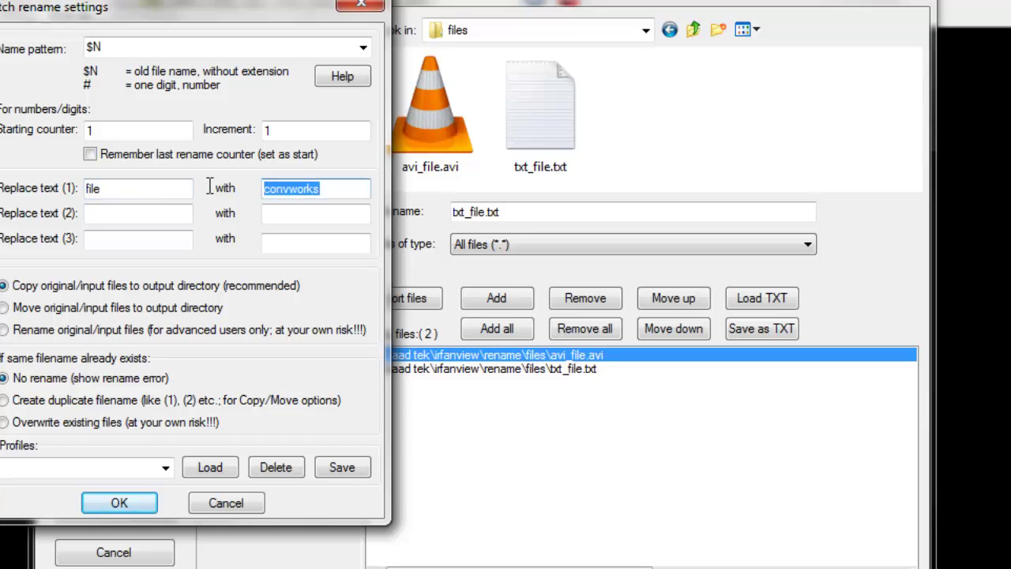
left_click(119, 503)
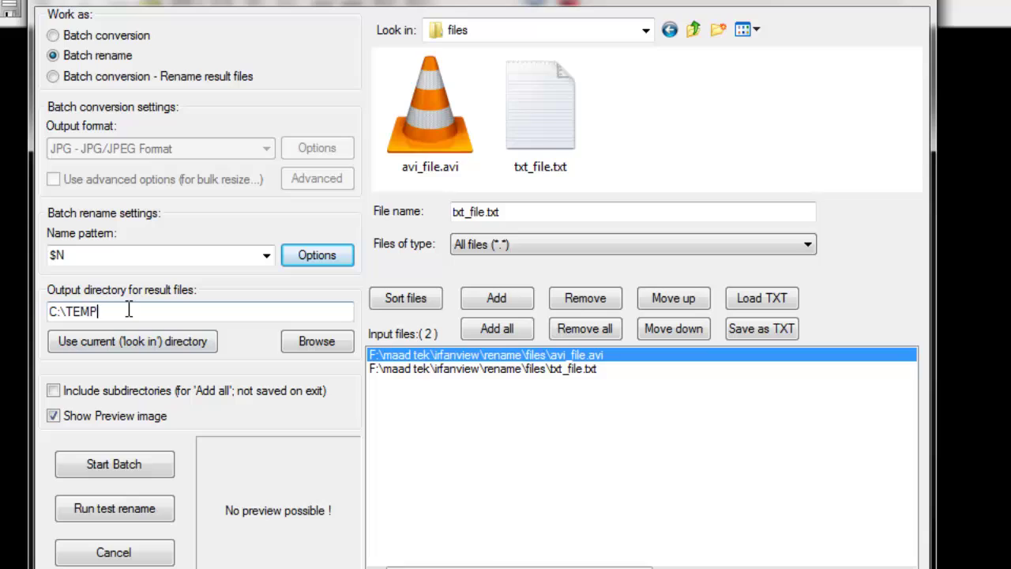
left_click(543, 368)
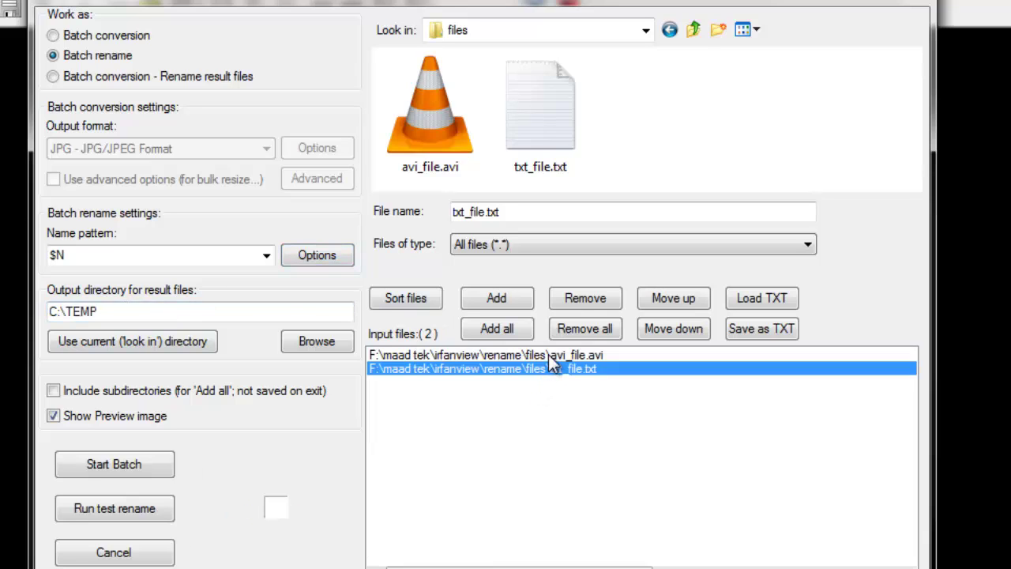
left_click(548, 354)
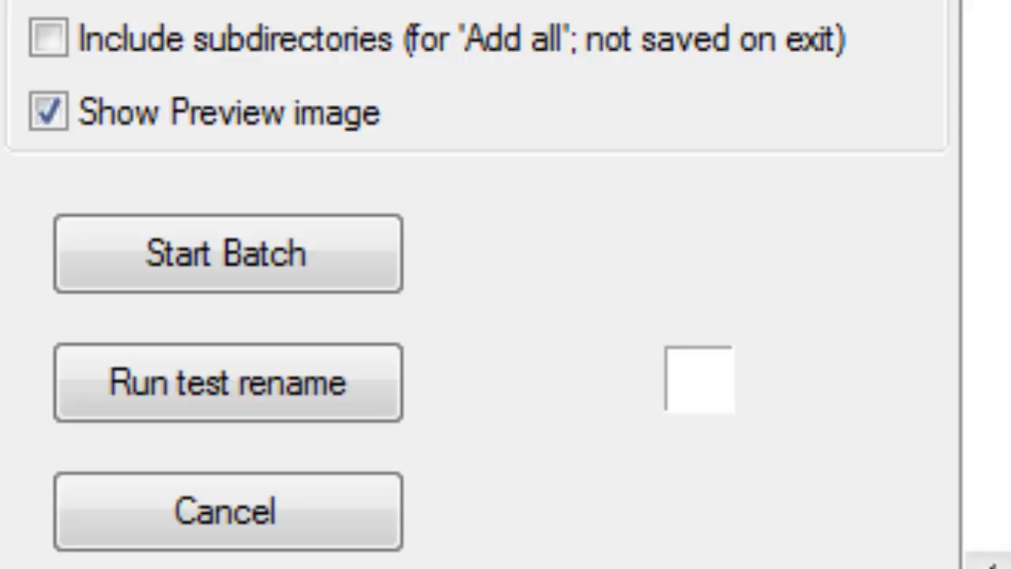
- Turn off 'Show Preview image' and start the batch on both files
left_click(224, 126)
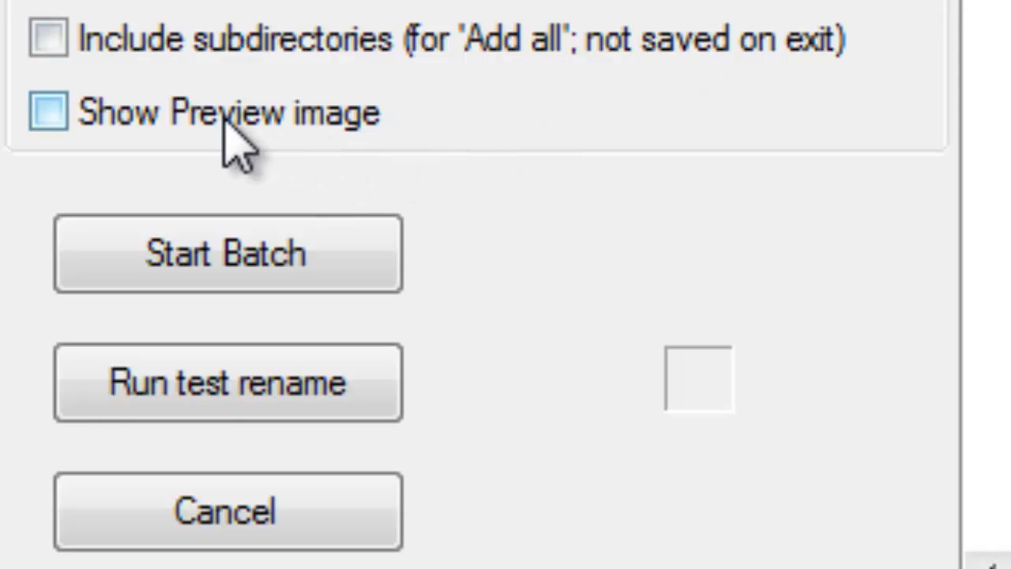
left_click(224, 120)
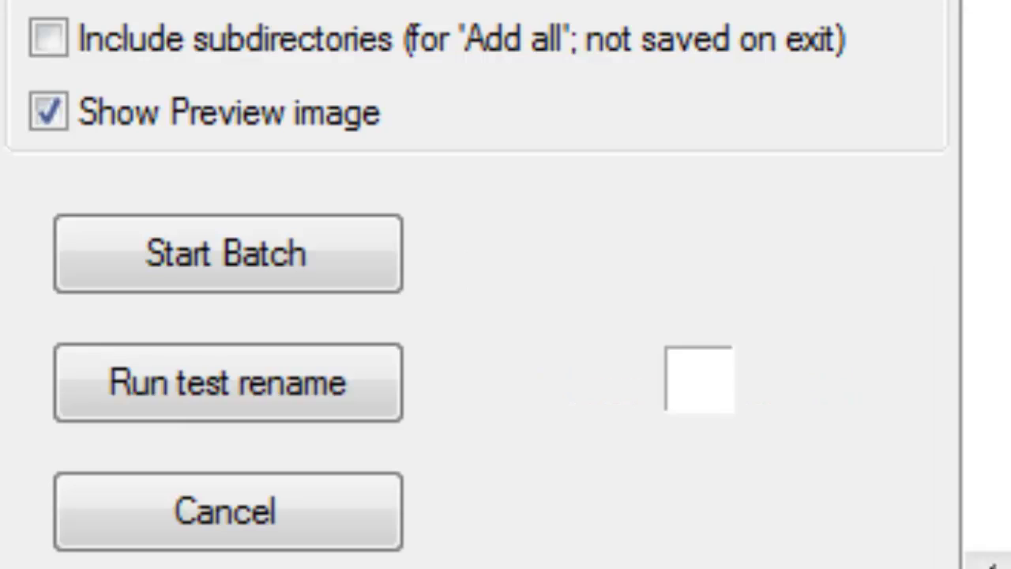
left_click(312, 130)
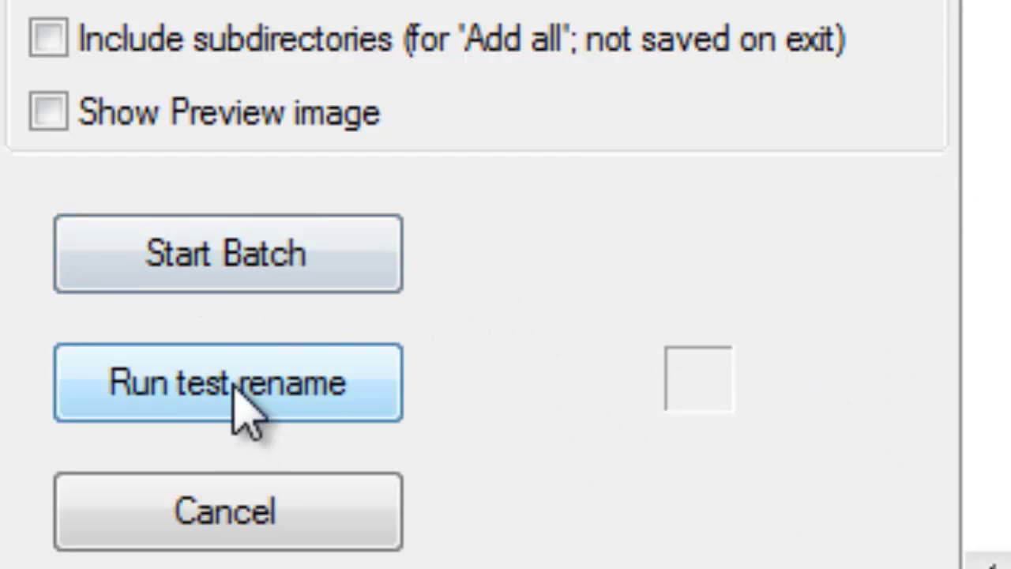
left_click(237, 260)
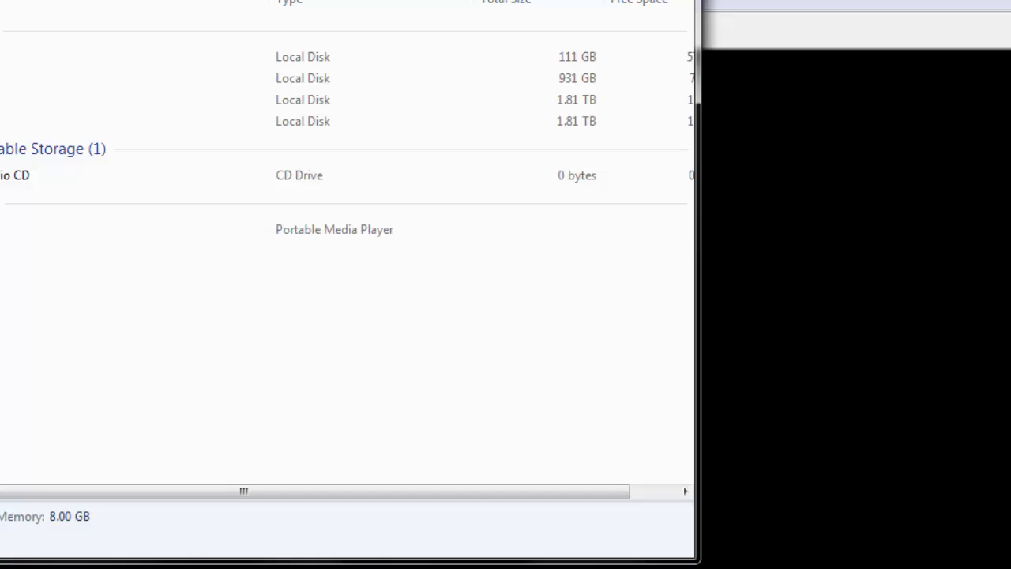
- Open the TEMP folder on the 111 GB system drive
key("Down")
key("Return")
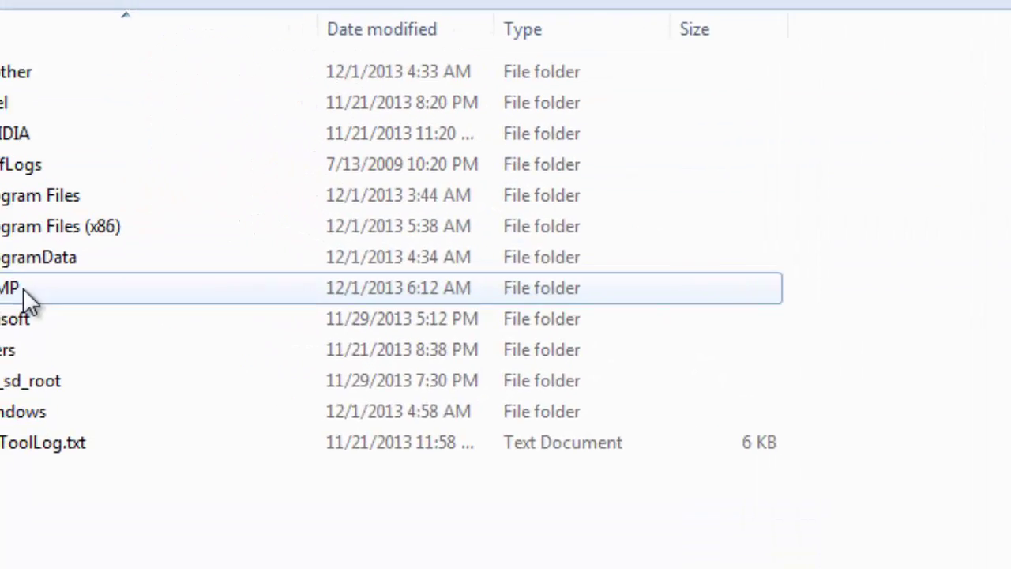
double_click(22, 289)
- Inspect avi_convworks.avi, txt_convworks.txt and dec_pets_20130001–20130006.jpg in TEMP
left_click(227, 118)
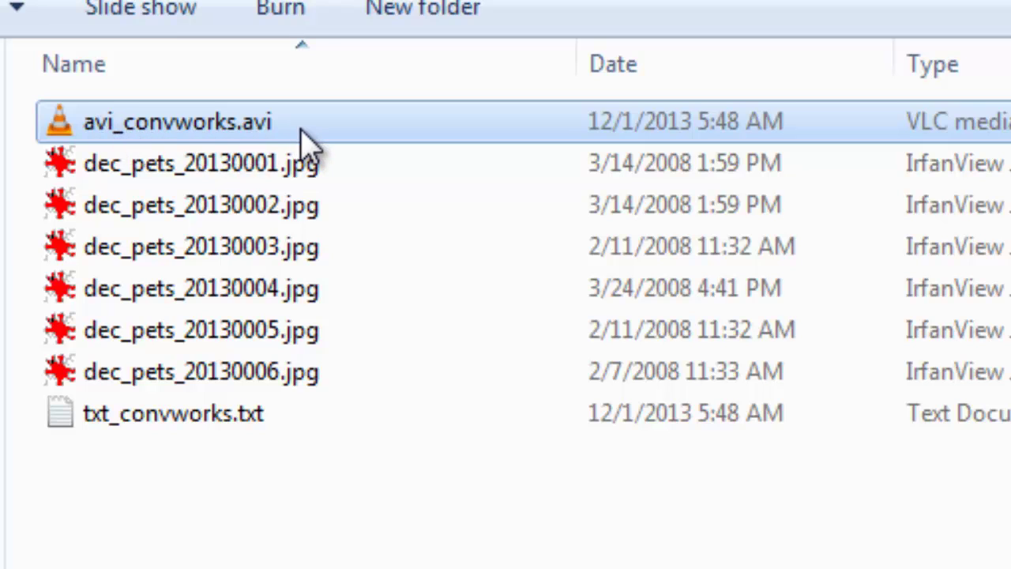
left_click(176, 430)
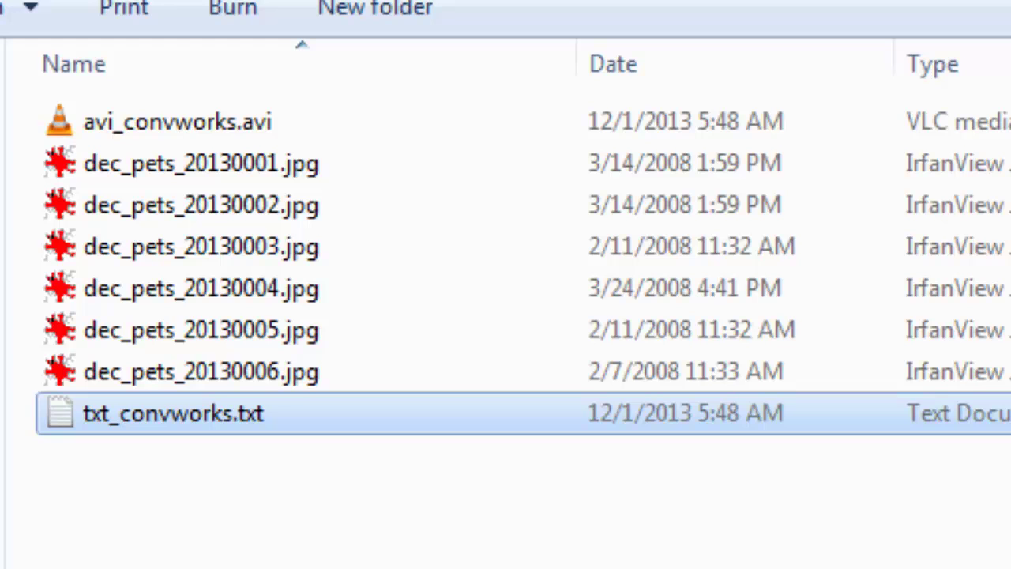
left_click(291, 184)
left_click(306, 377)
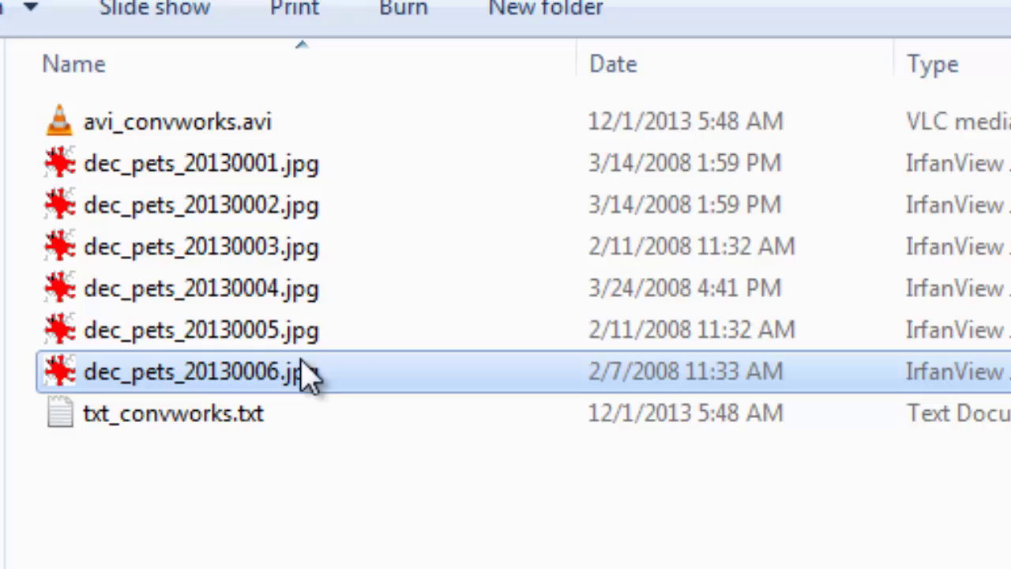
left_click(334, 155)
left_click(260, 124)
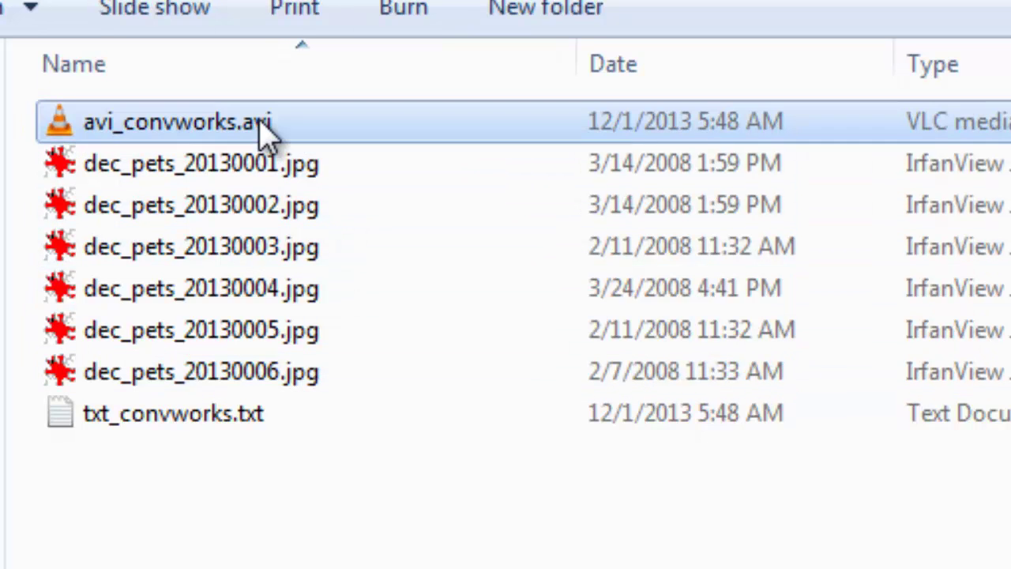
left_click(229, 429)
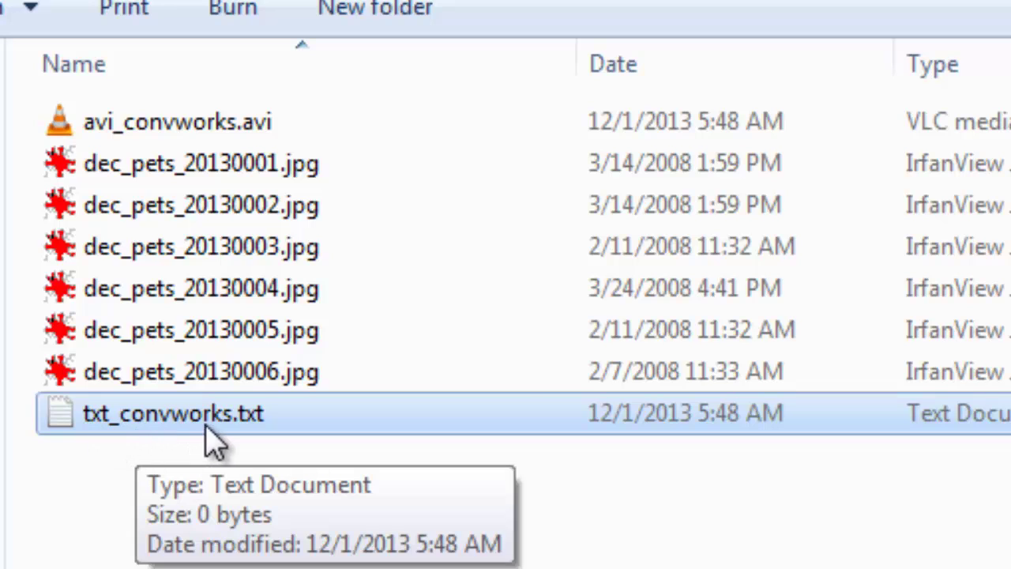
left_click(215, 126)
left_click(181, 417)
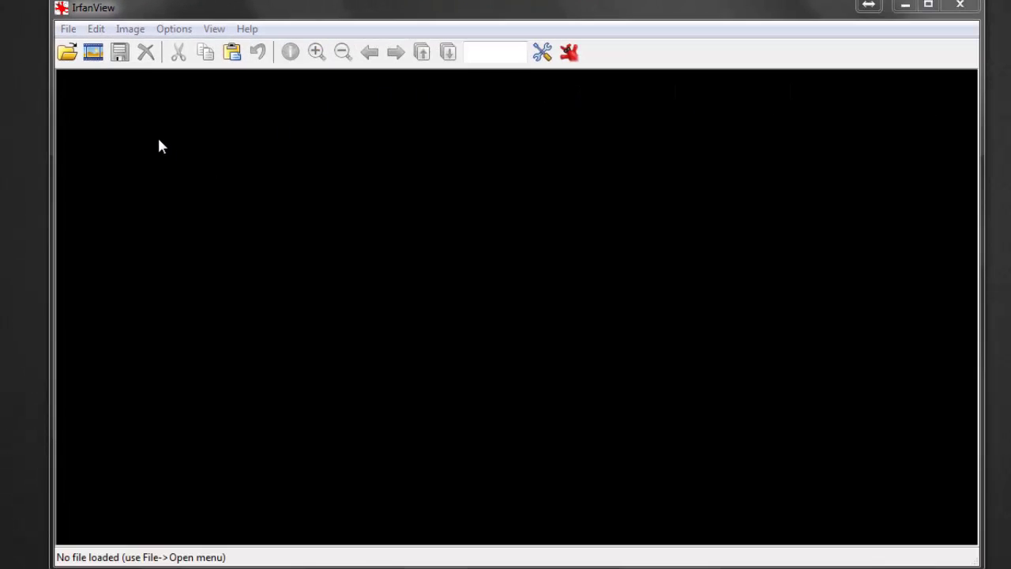
- Open IrfanView's File menu
left_click(68, 30)
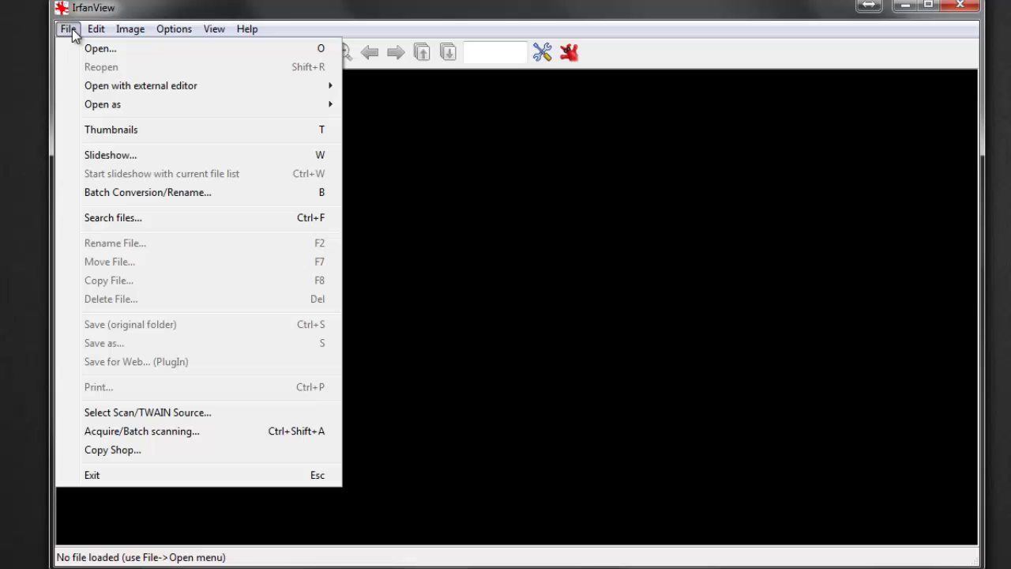